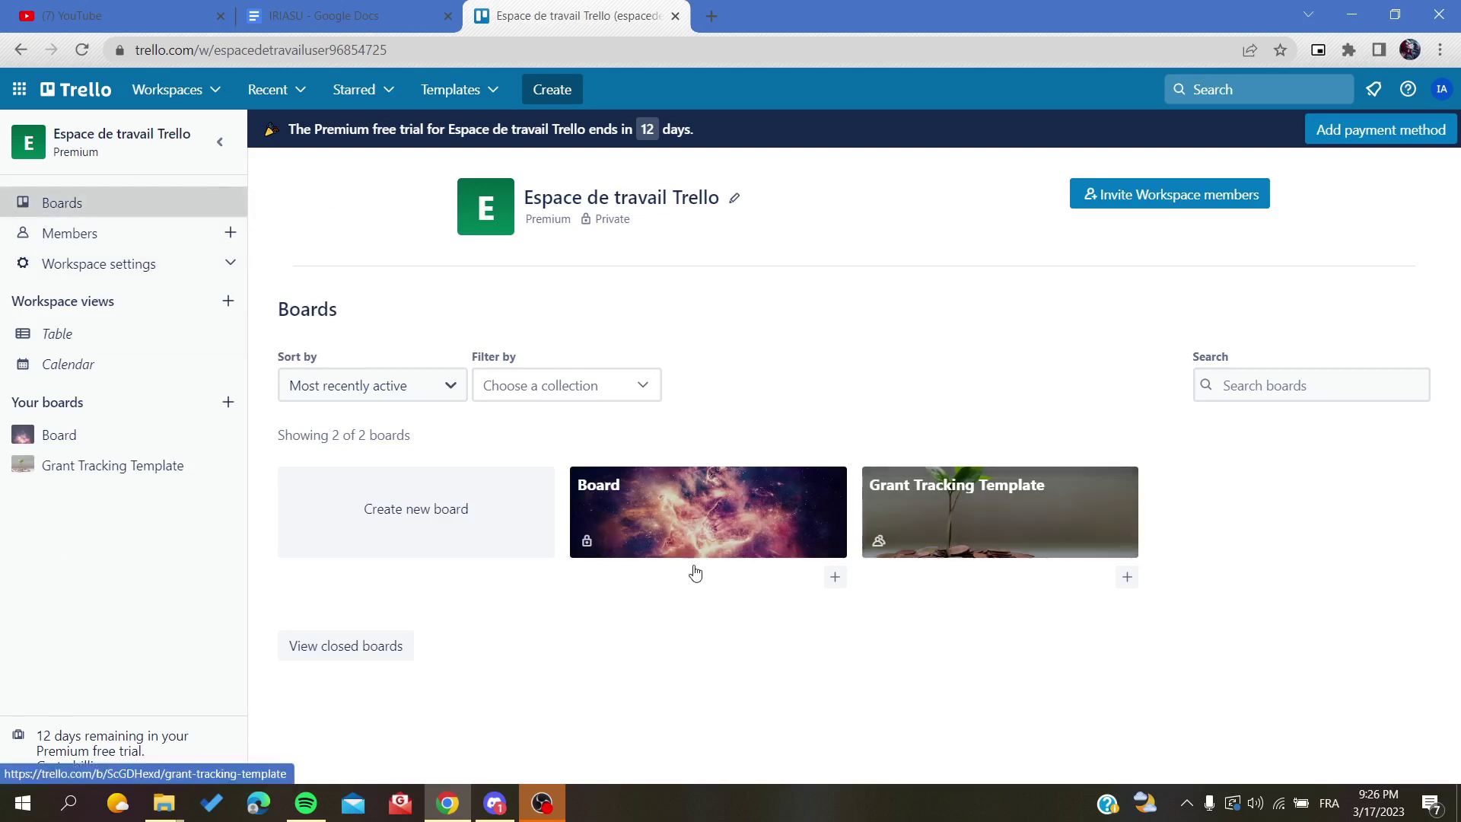
- Expand the sidebar so the Espace de travail Trello boards page lists Board and Grant Tracking Template
left_click_drag(11, 414, 98, 414)
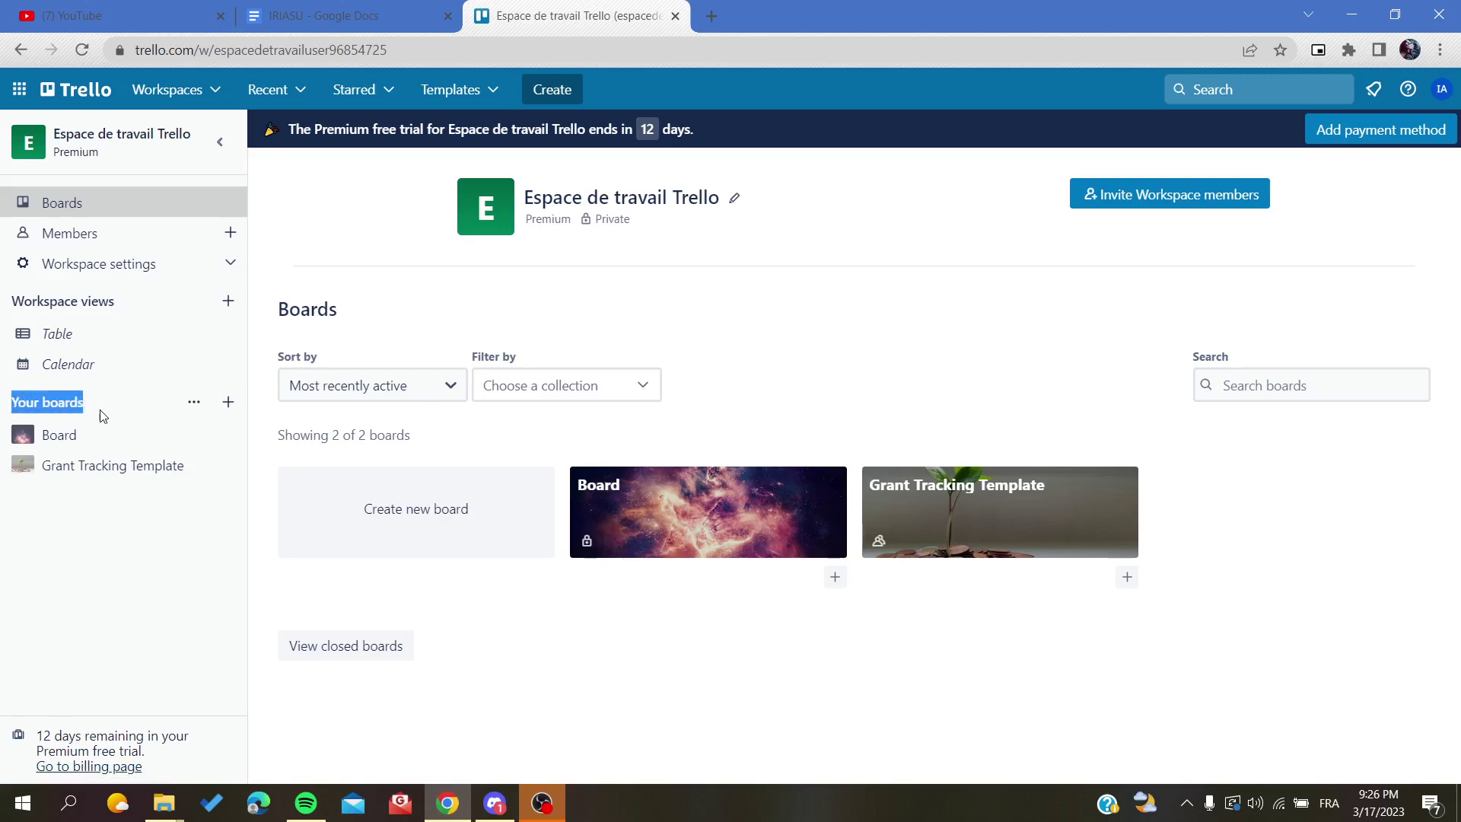
- Open the board named Board, then go to Chrome's More tools menu for Extensions
left_click(54, 434)
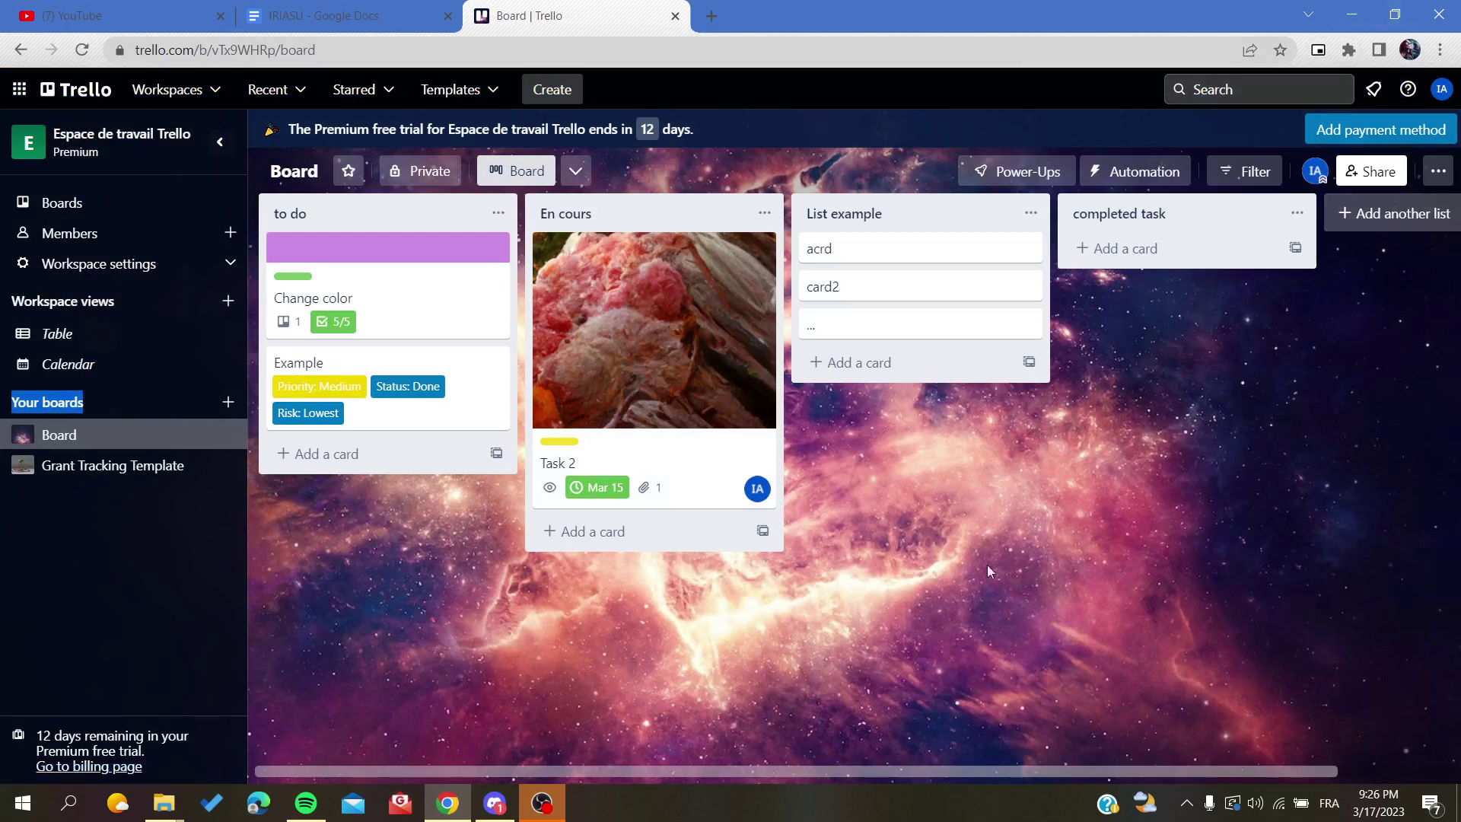
left_click(1441, 52)
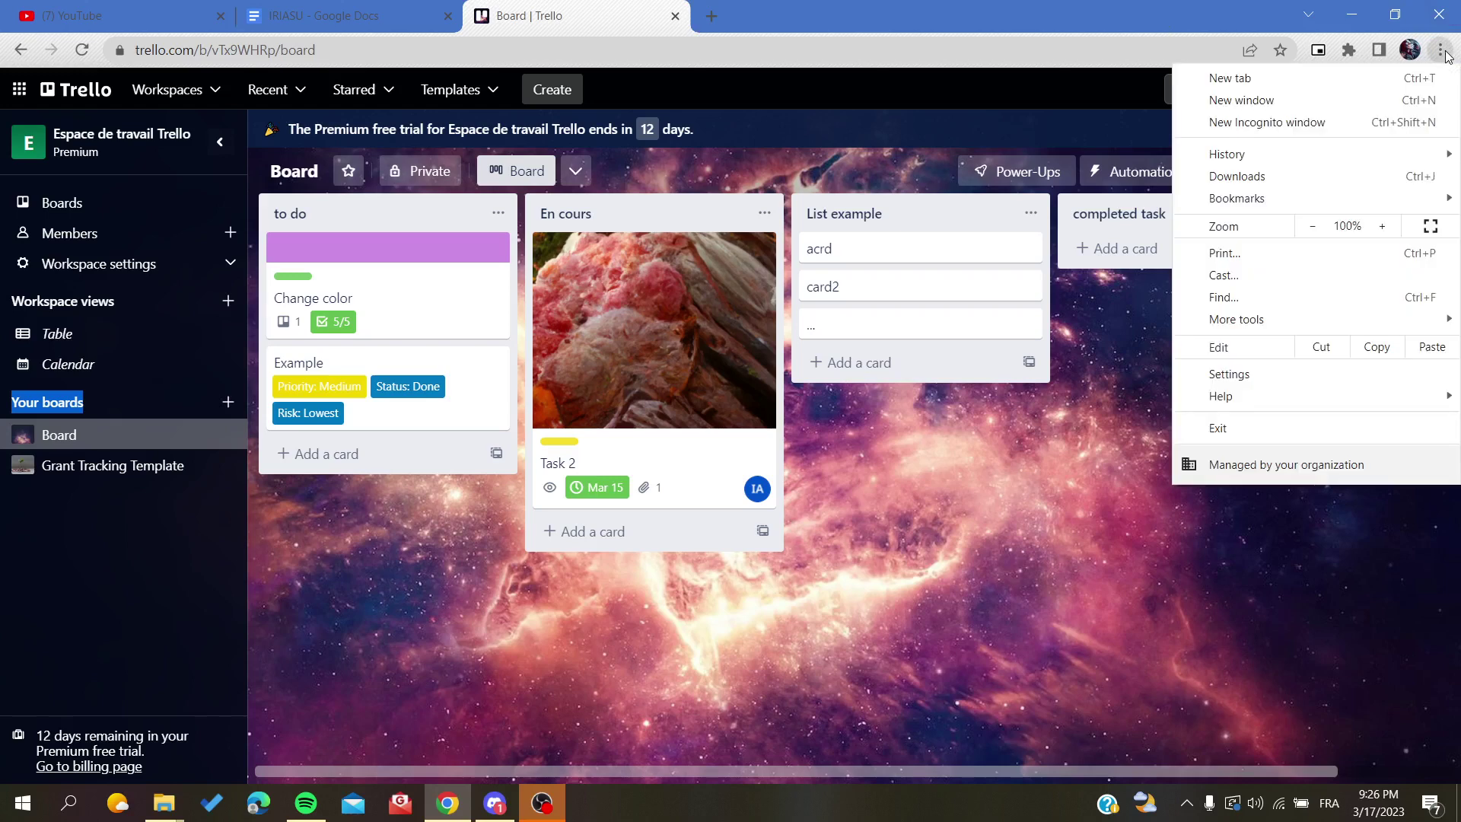
mouse_move(1211, 322)
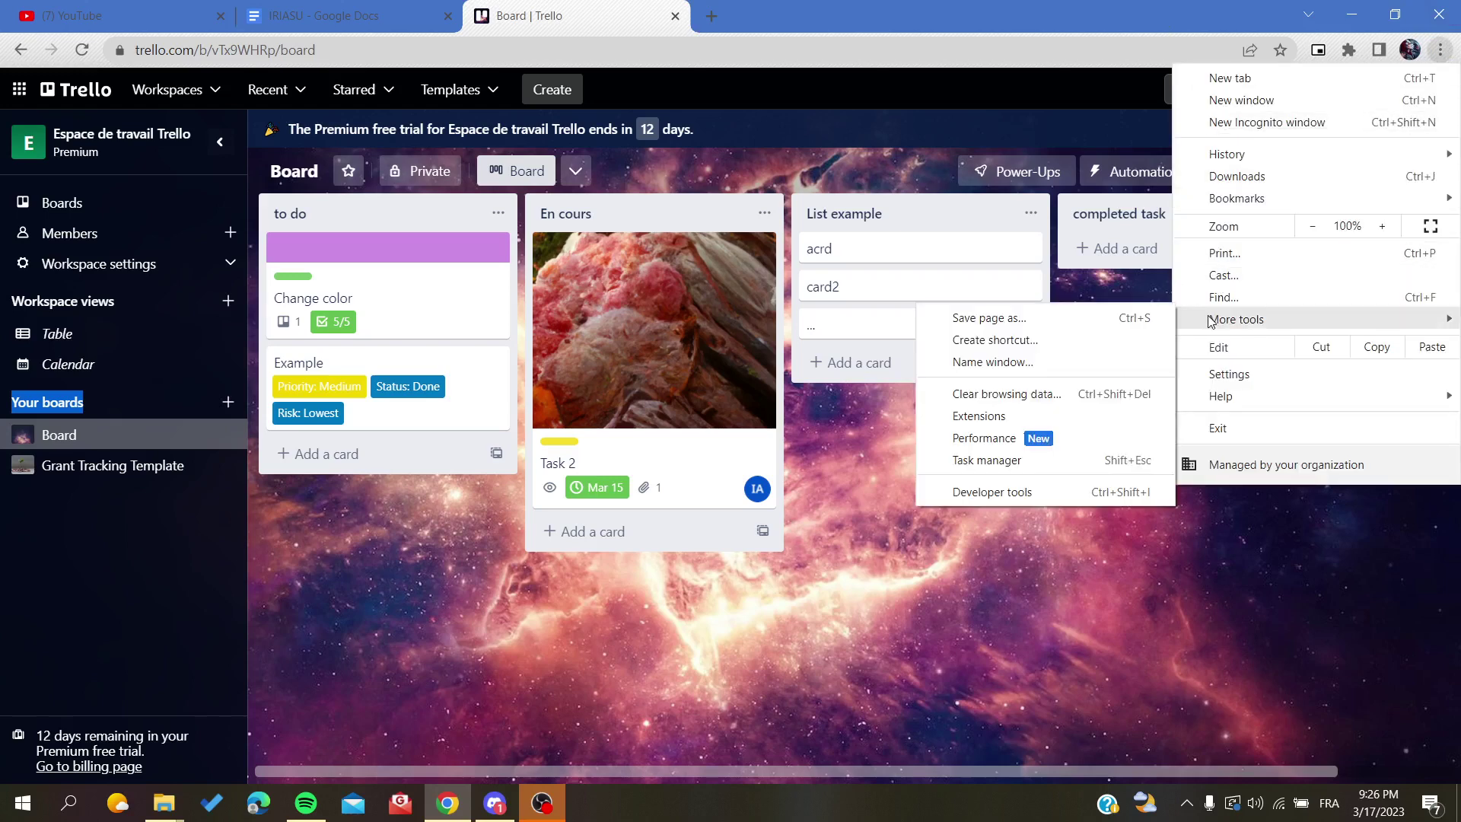
- Search the Chrome Web Store for 'list layout trello' to find List Layouts for Trello
left_click(978, 416)
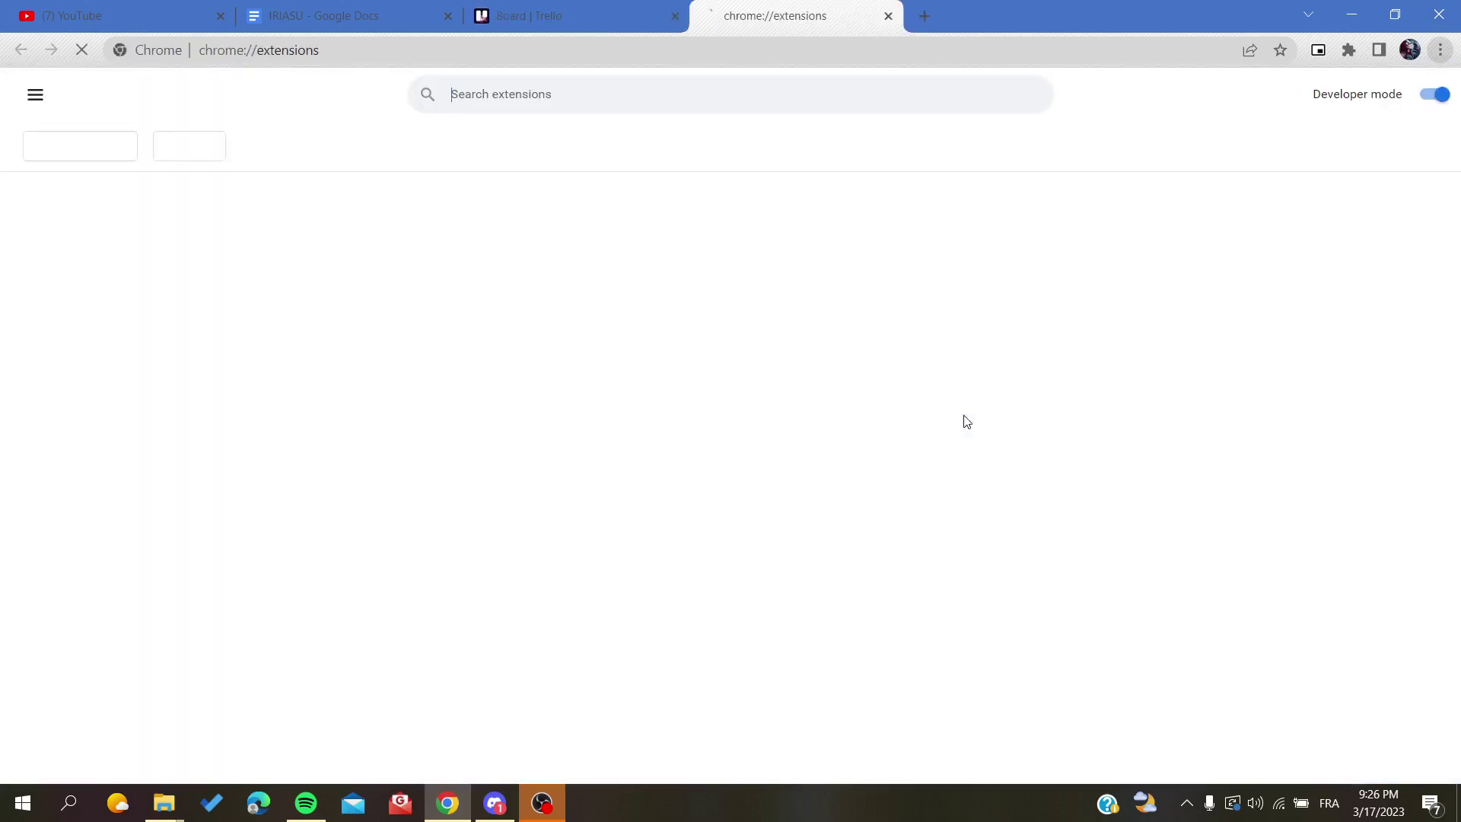
left_click(35, 95)
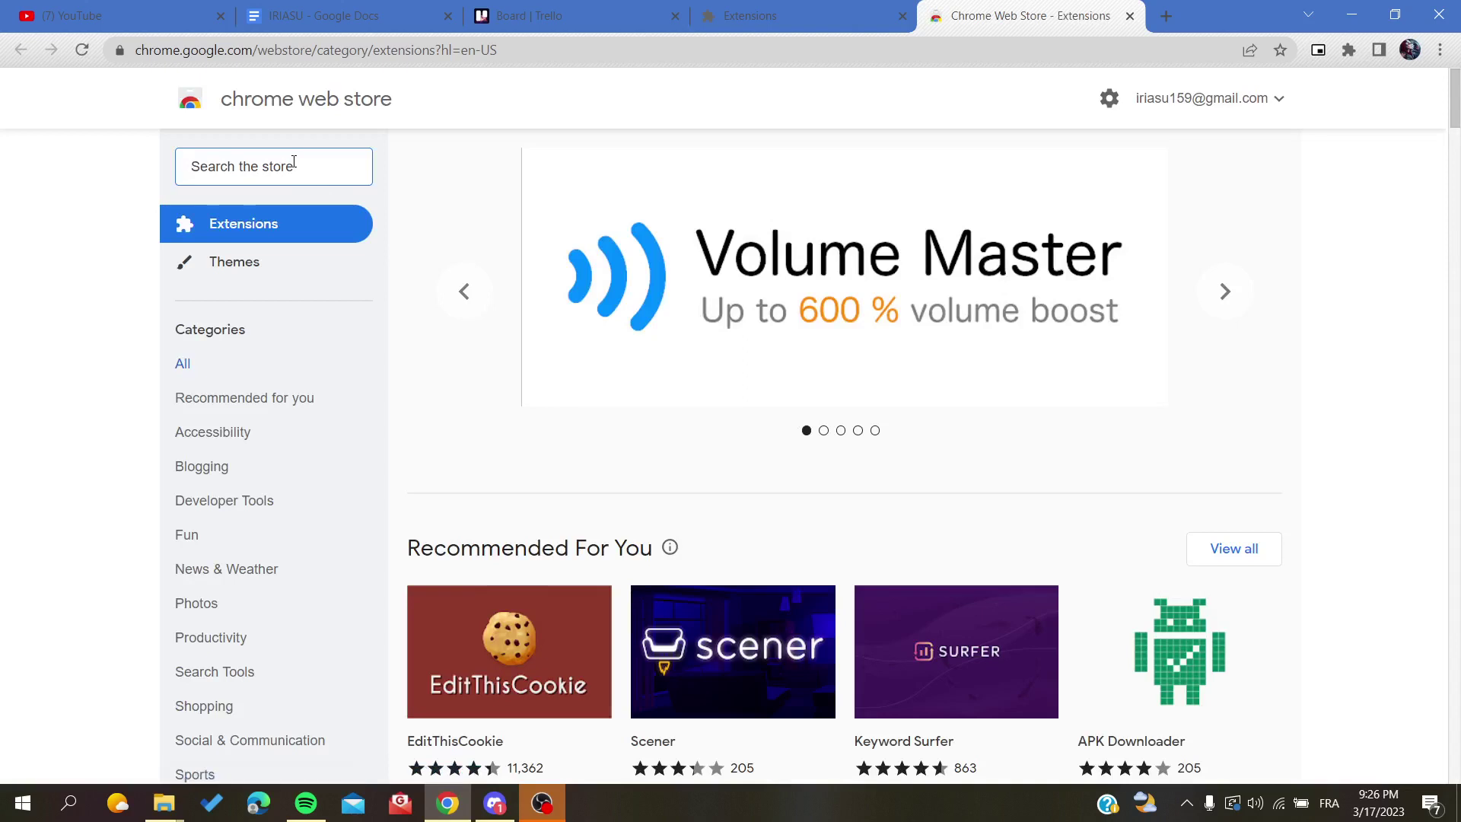
type("list la")
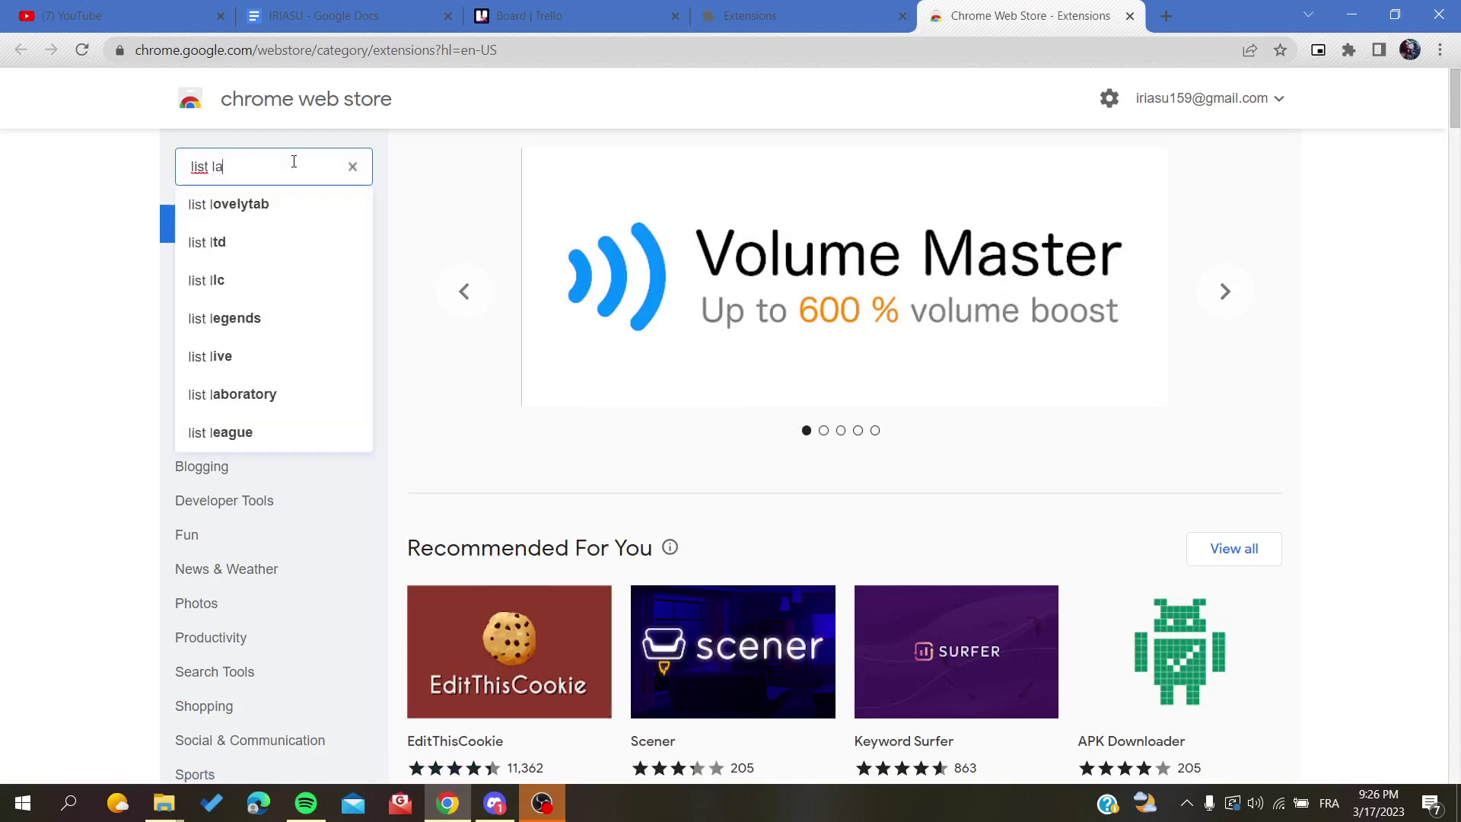
type("yout ")
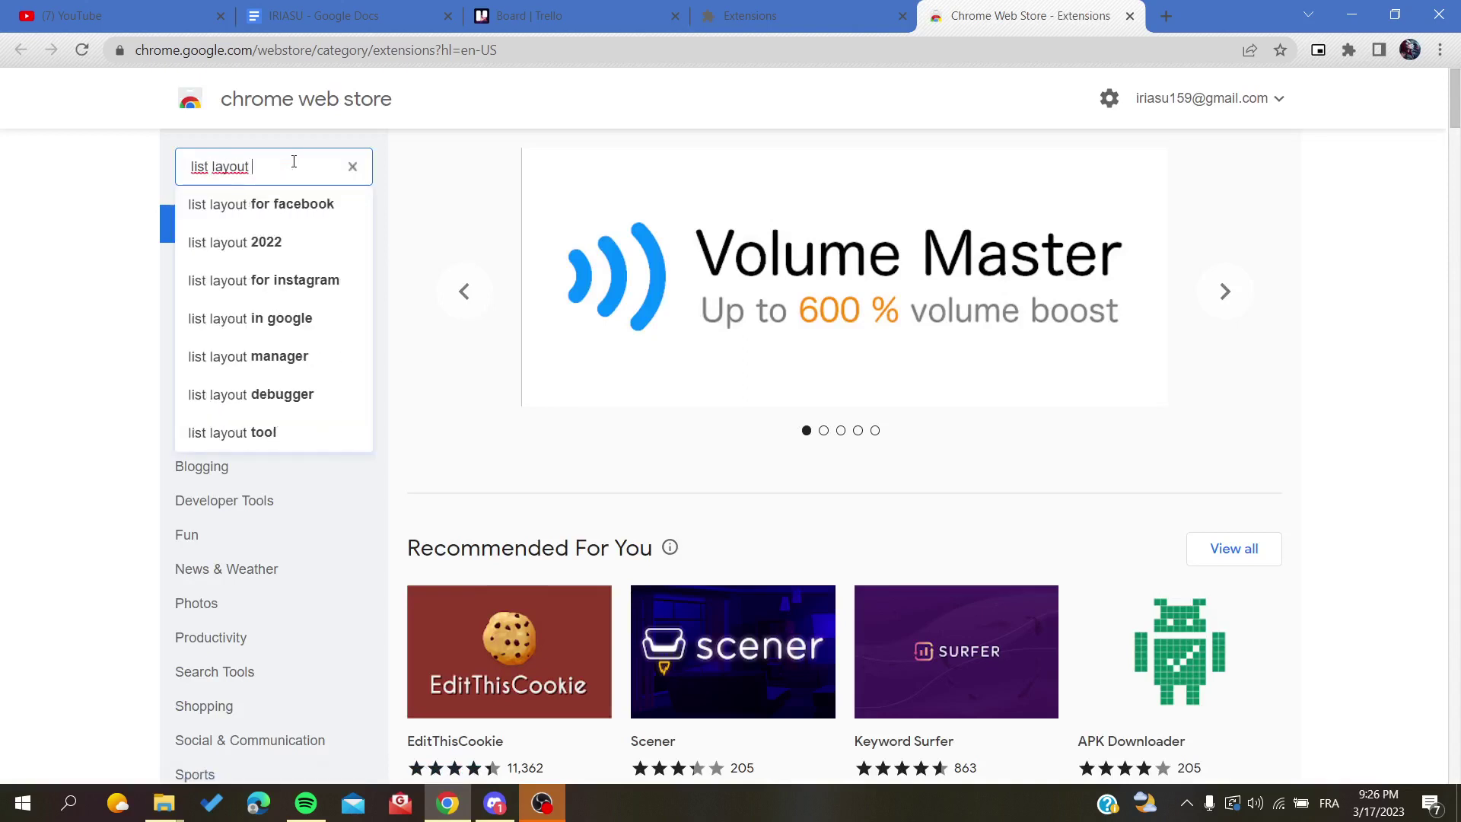
type("trello")
key("Return")
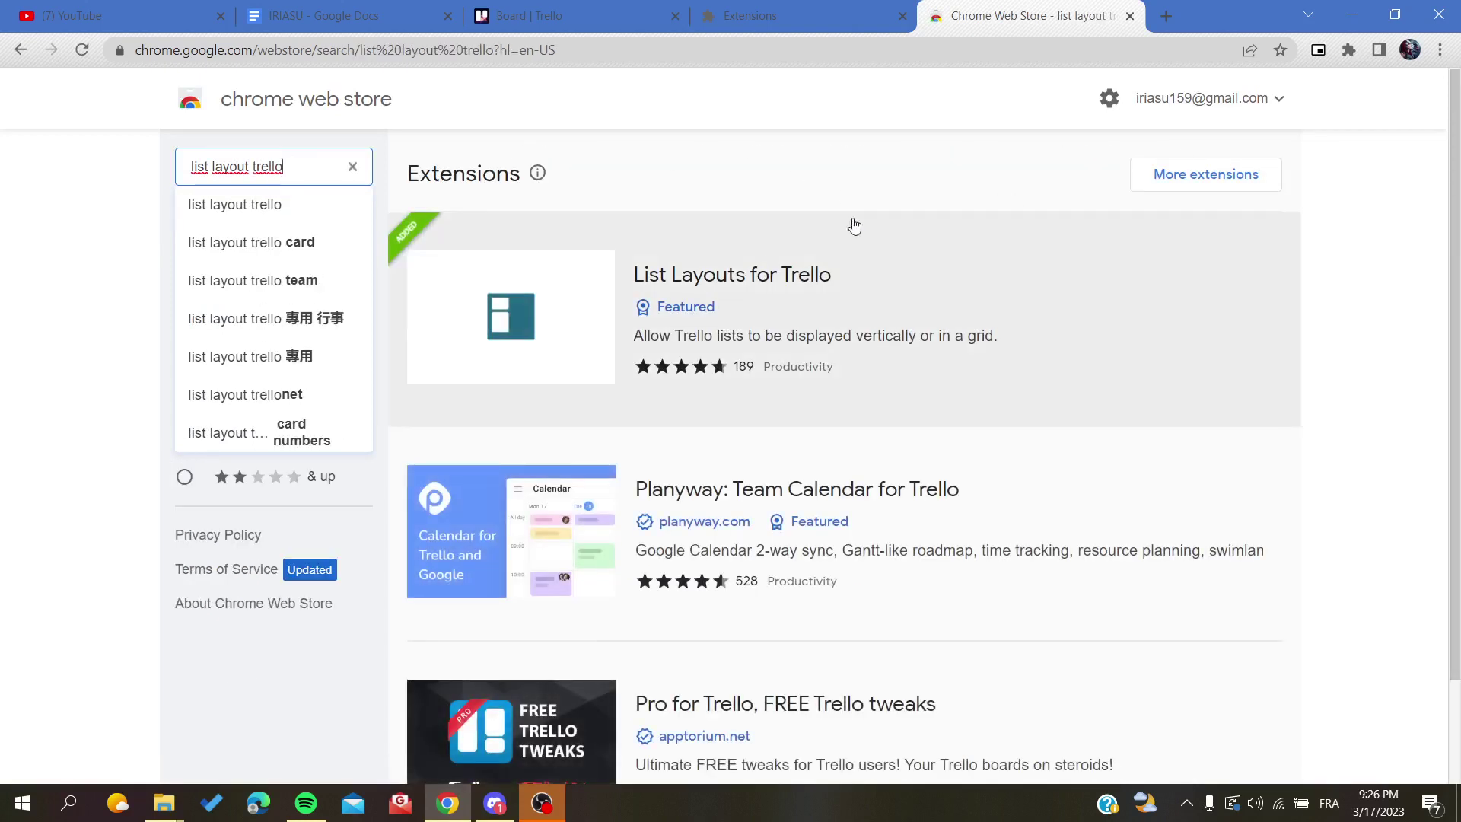
left_click(591, 194)
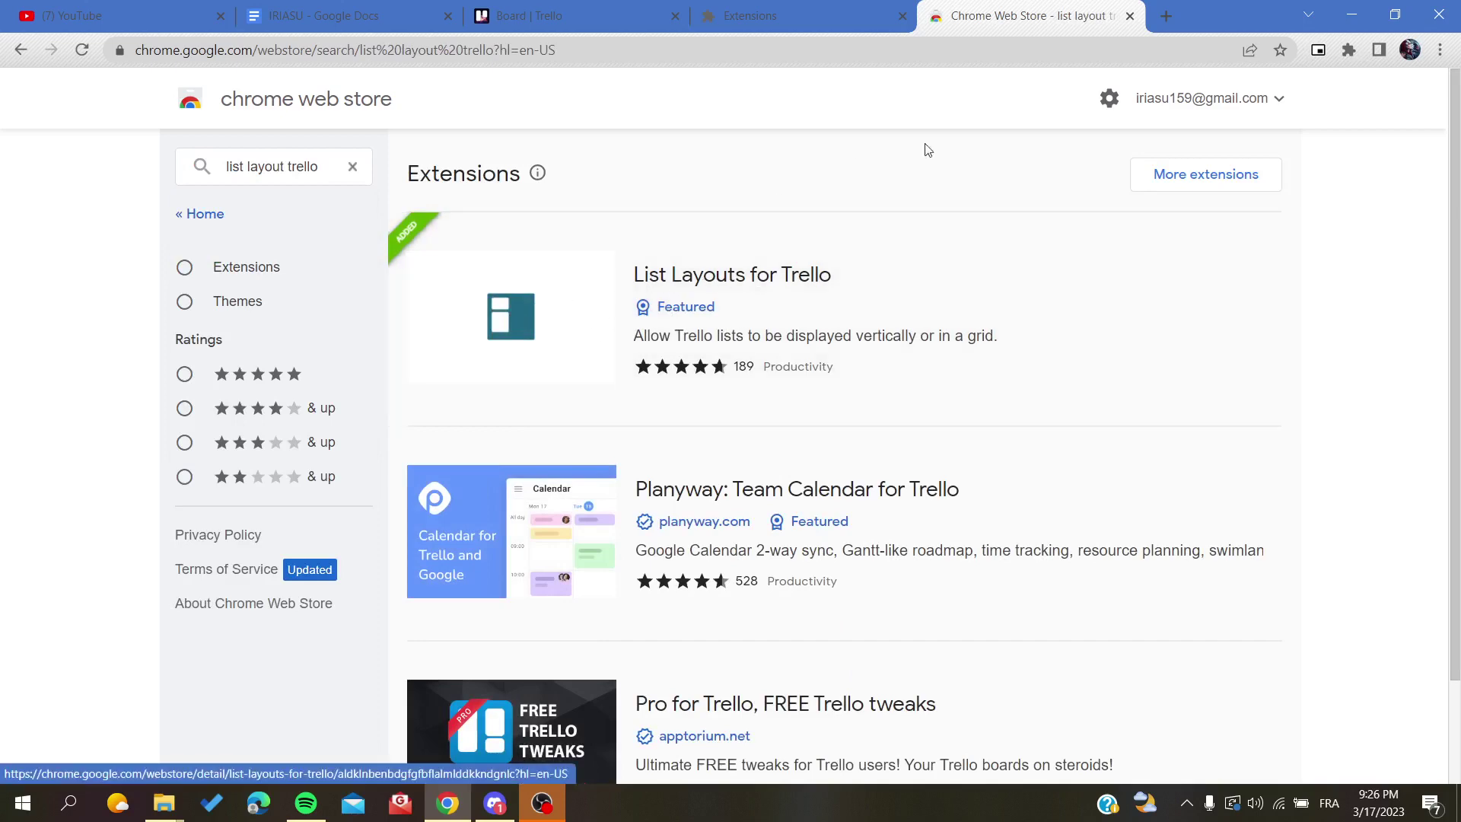
- View the List Layouts for Trello details page, then close it and the extensions tab
left_click(651, 266)
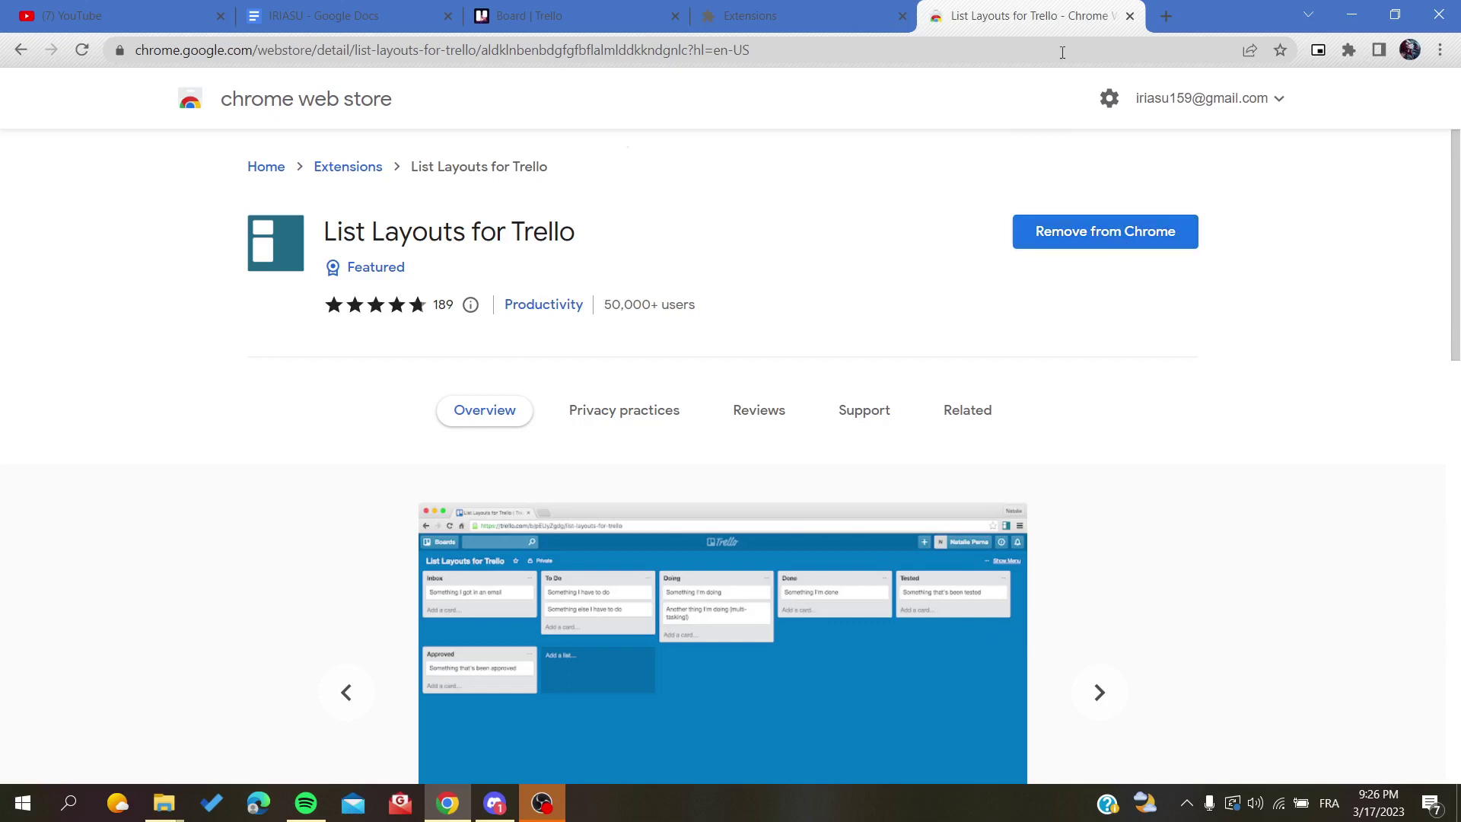
left_click(1352, 50)
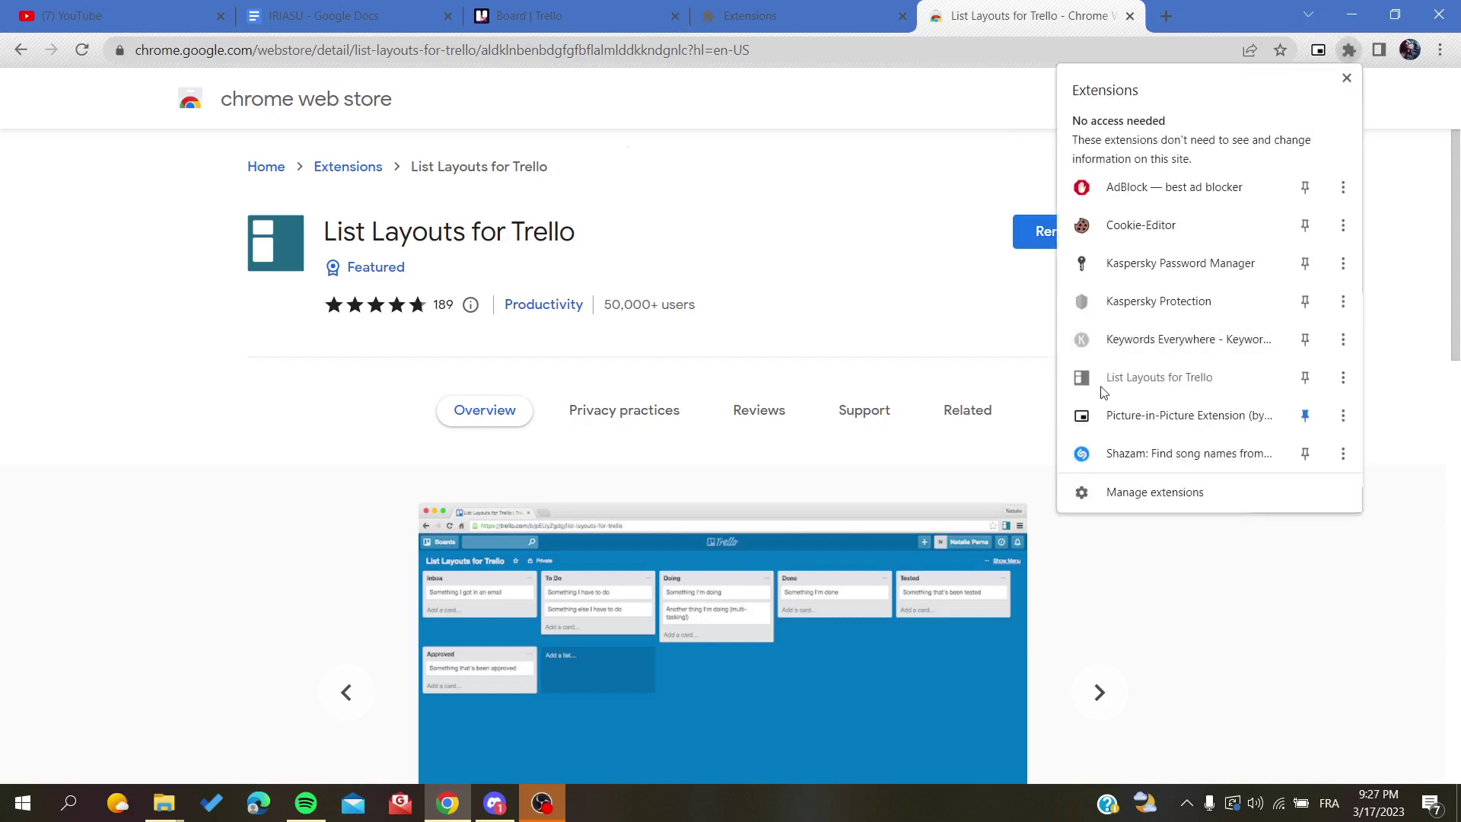
middle_click(1000, 17)
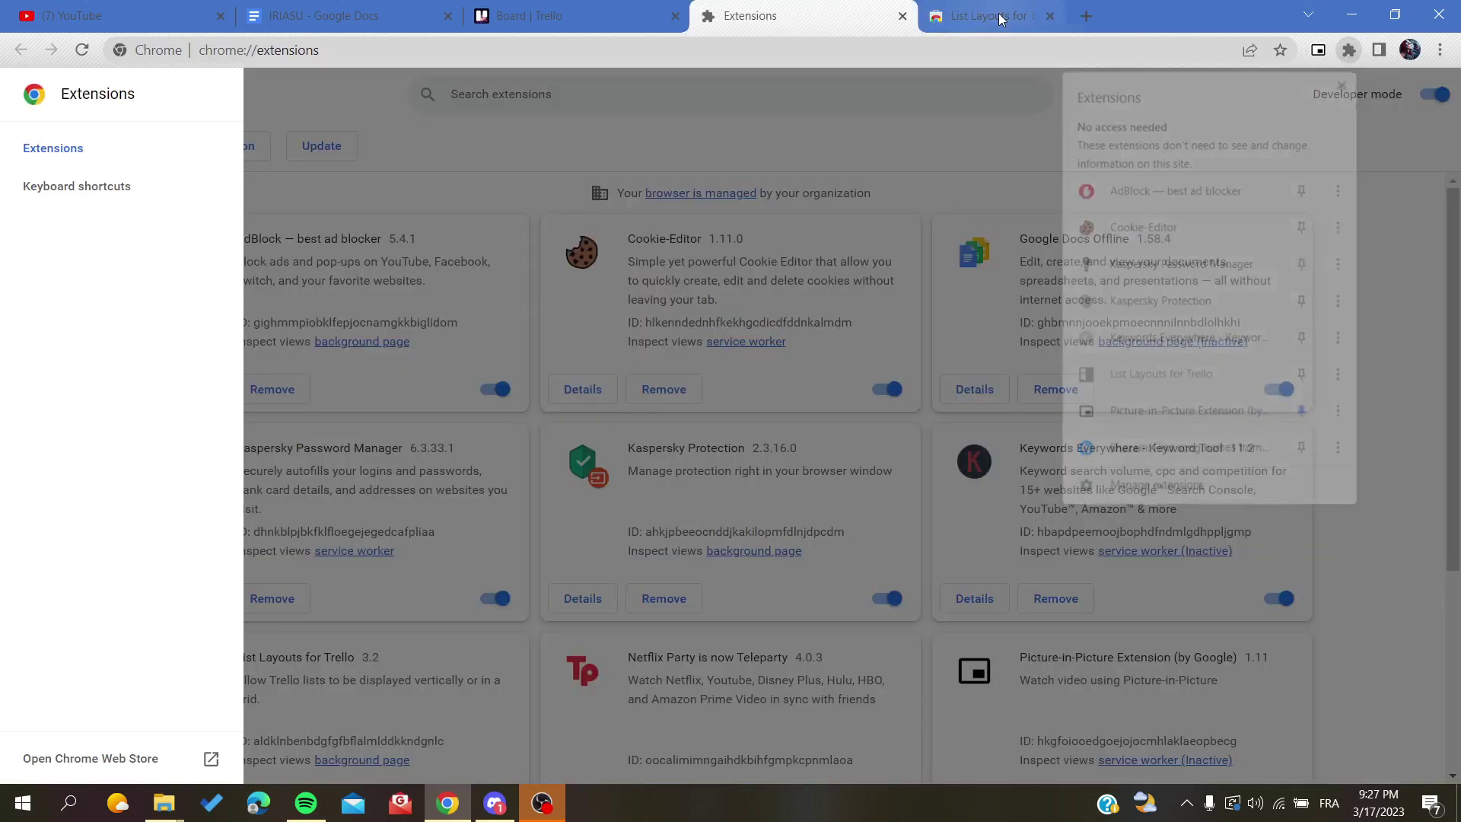
middle_click(807, 21)
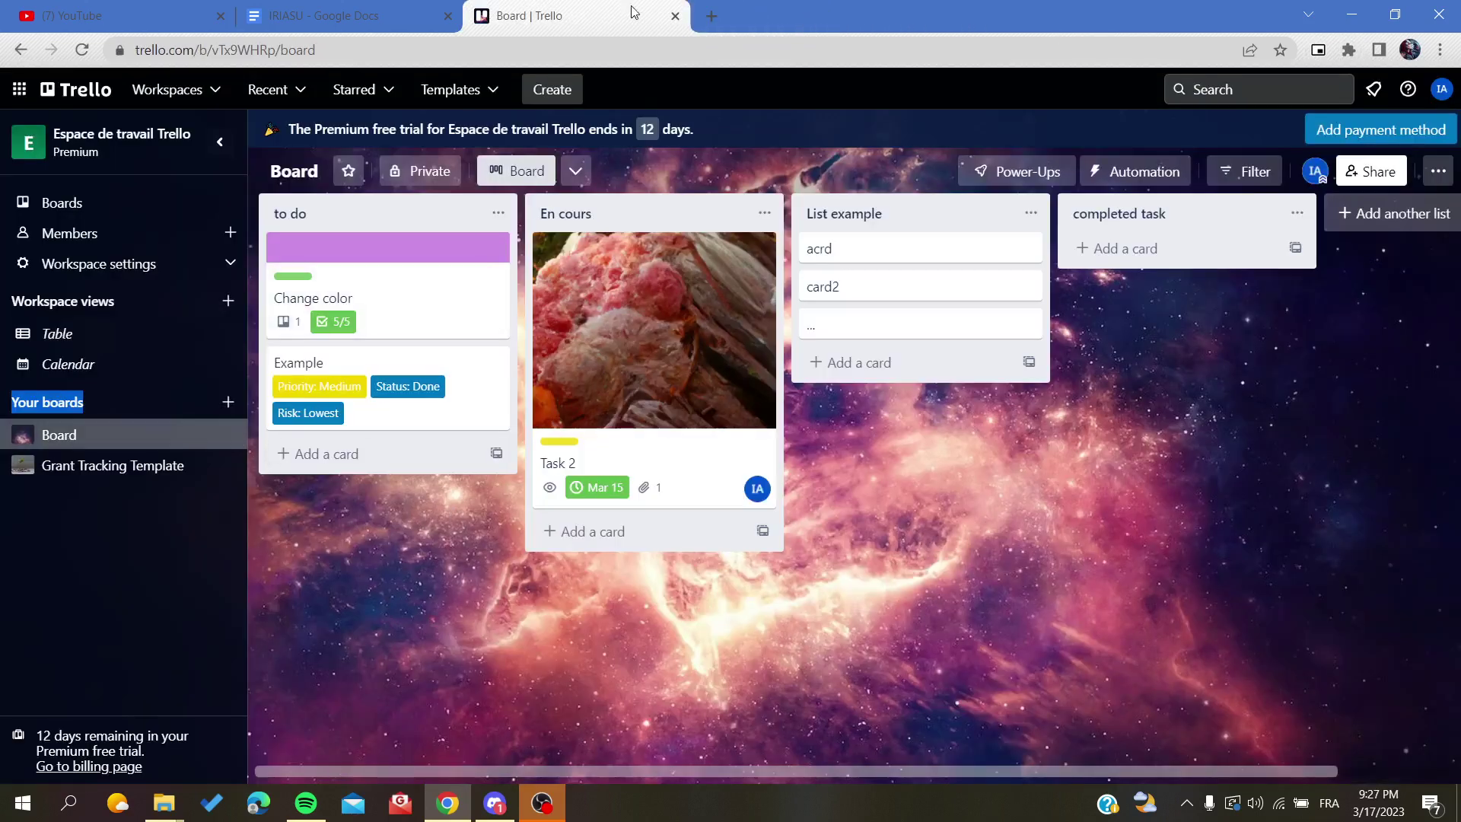
- Confirm List Layouts for Trello 3.2 is enabled on the extensions page, then return to the board
left_click(1349, 50)
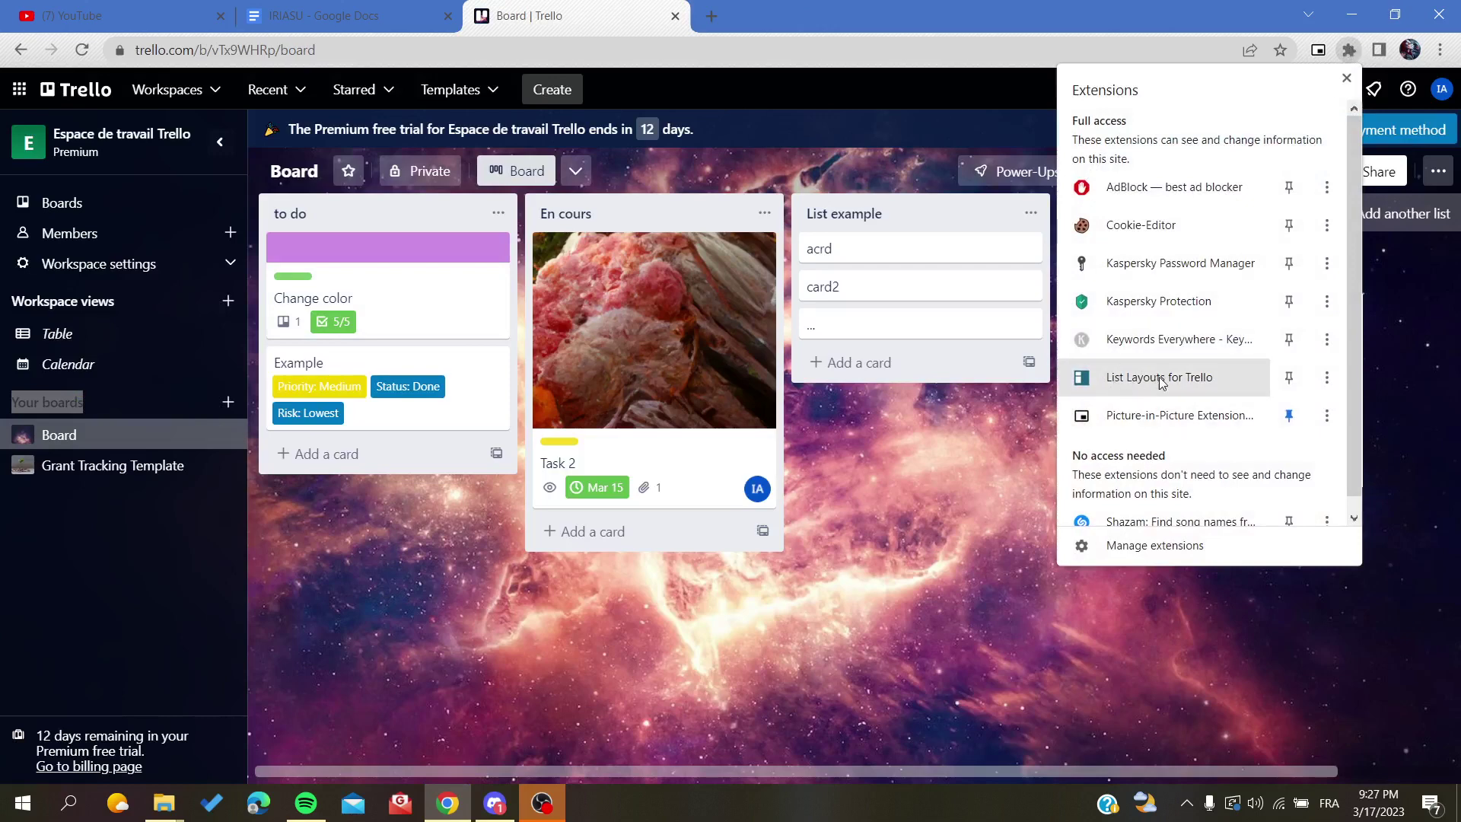
scroll(1151, 388, "down", 1)
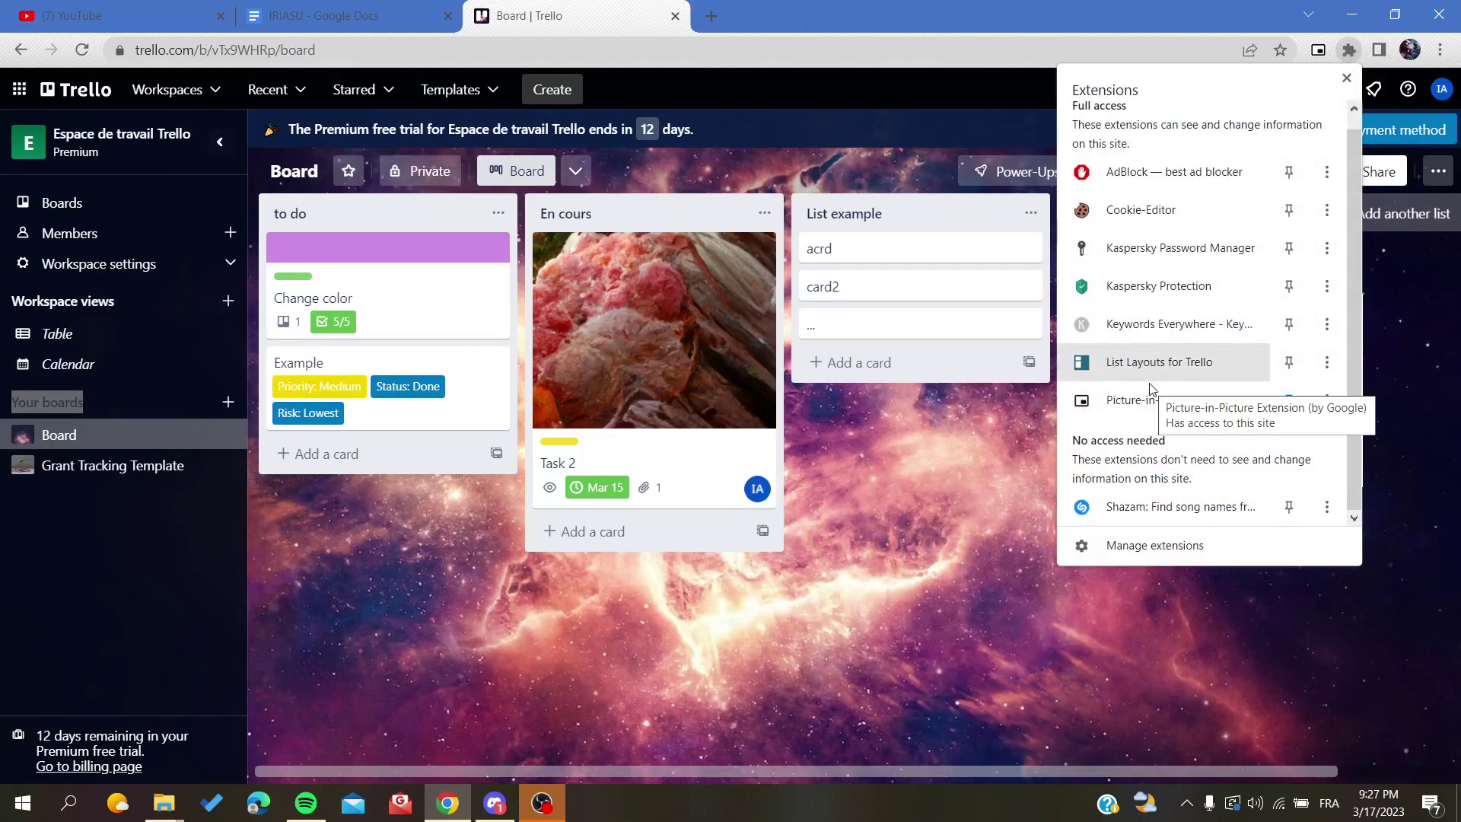
left_click(1089, 545)
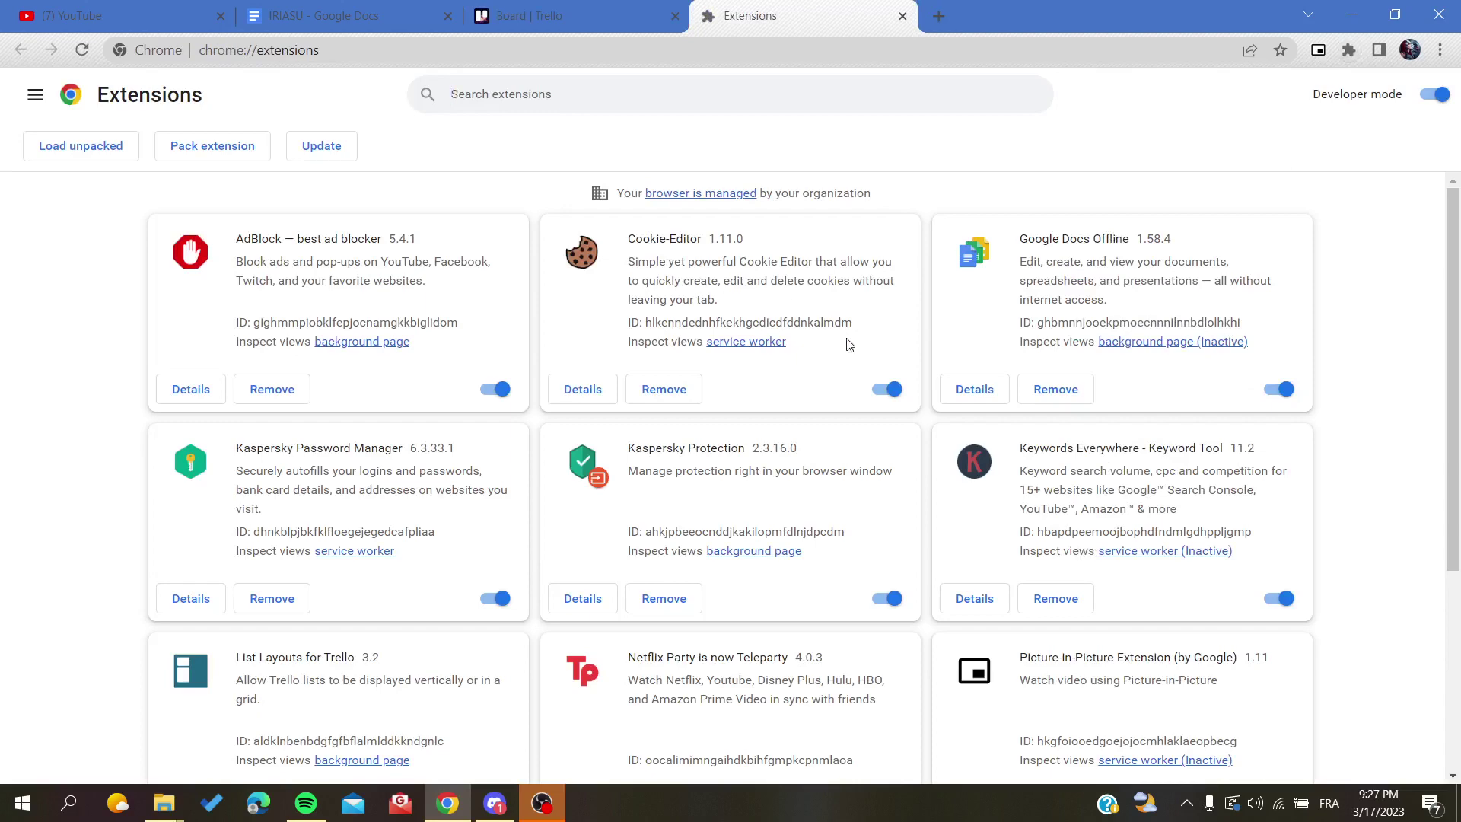
scroll(850, 345, "down", 4)
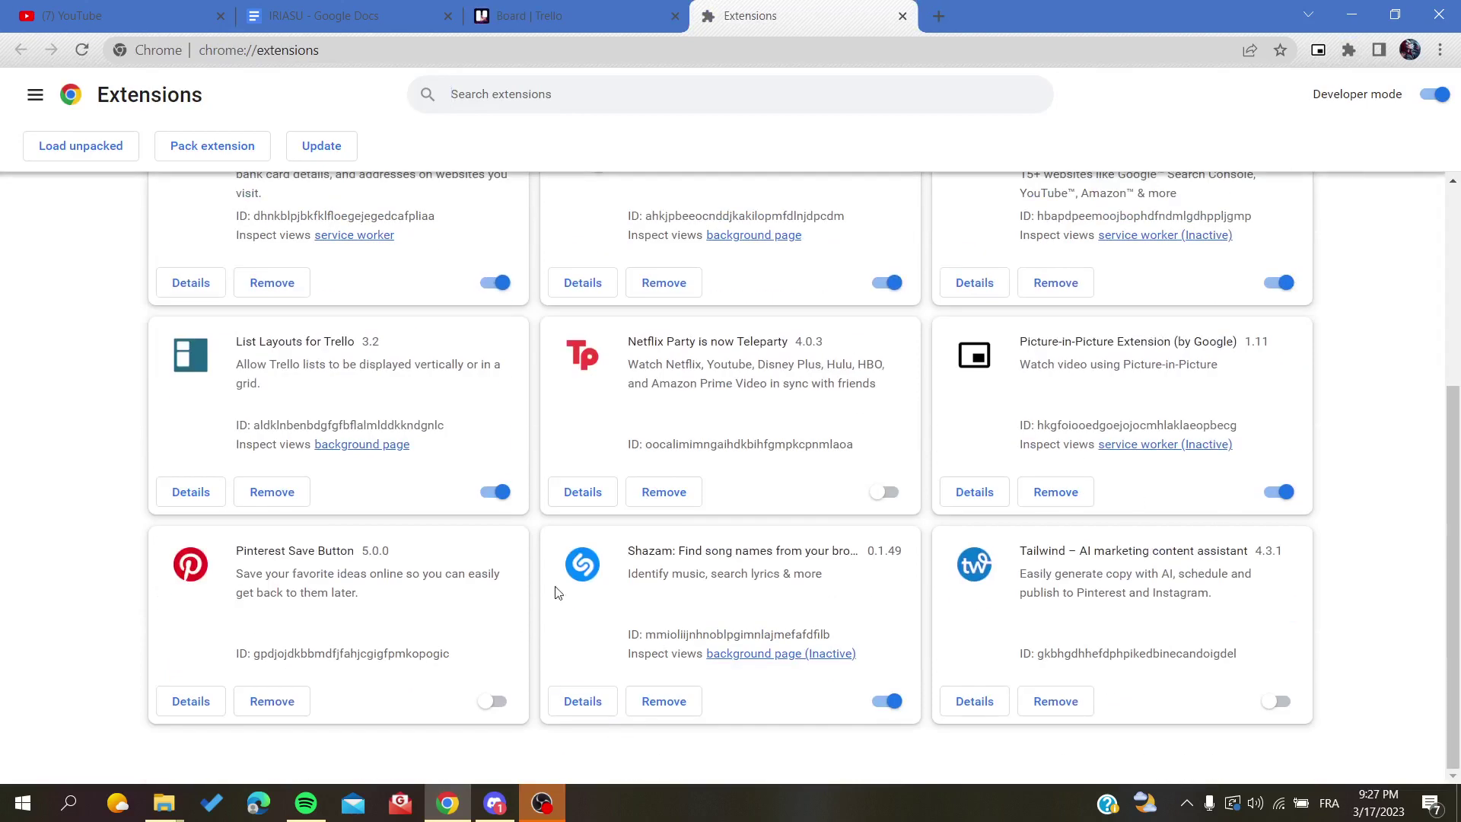
scroll(508, 504, "up", 2)
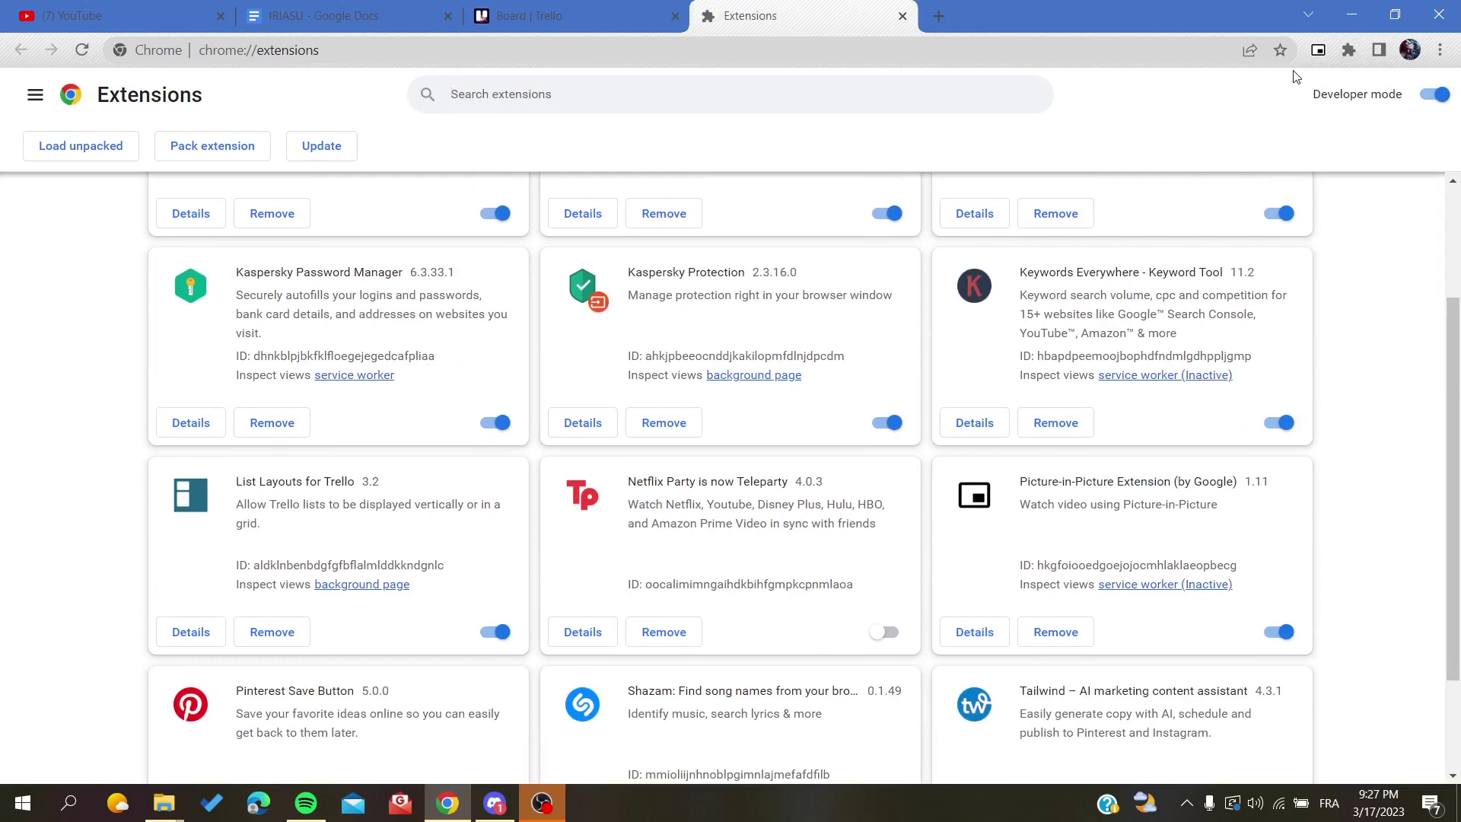
left_click(1348, 50)
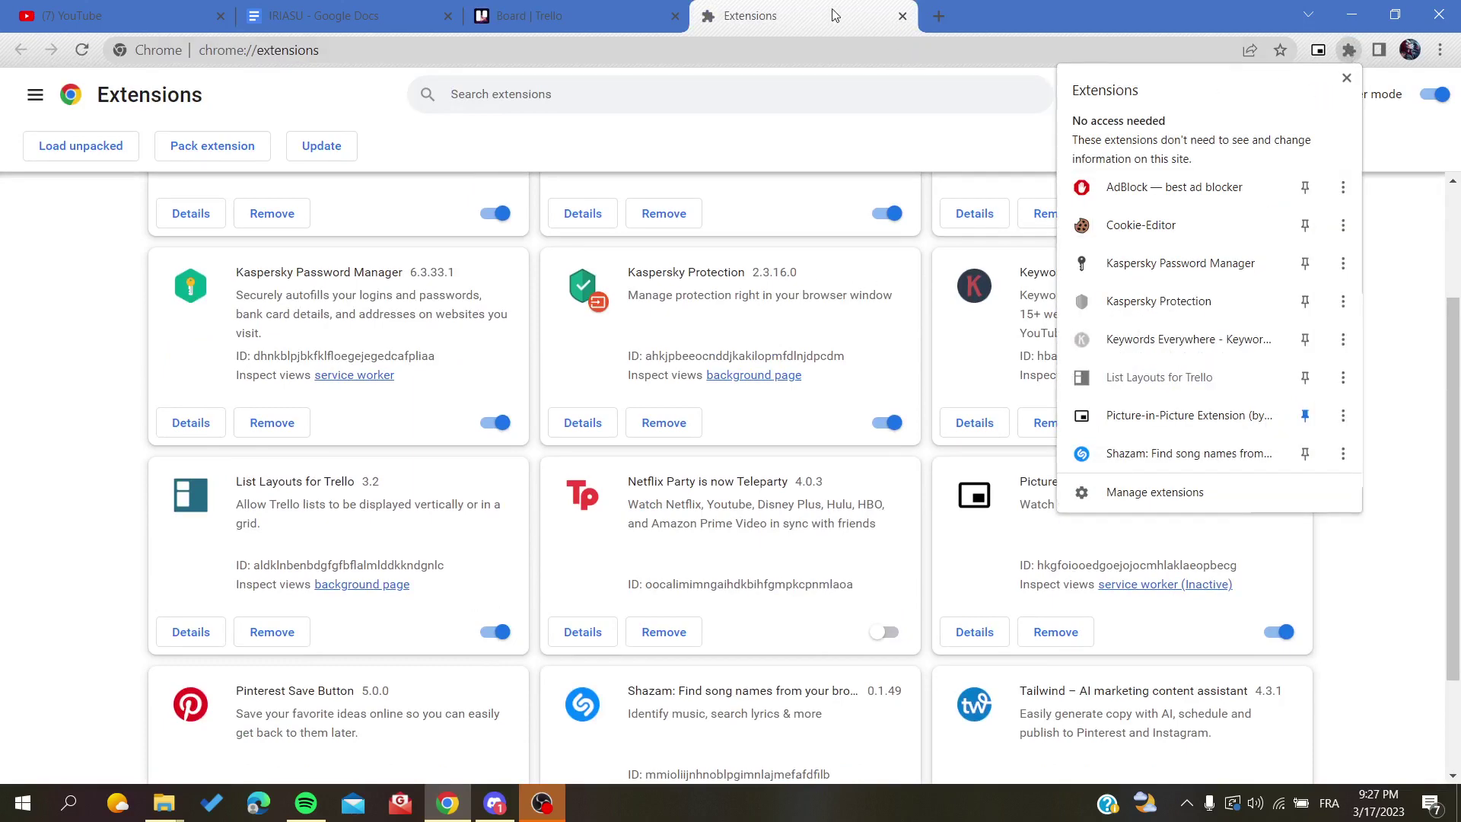
left_click(902, 16)
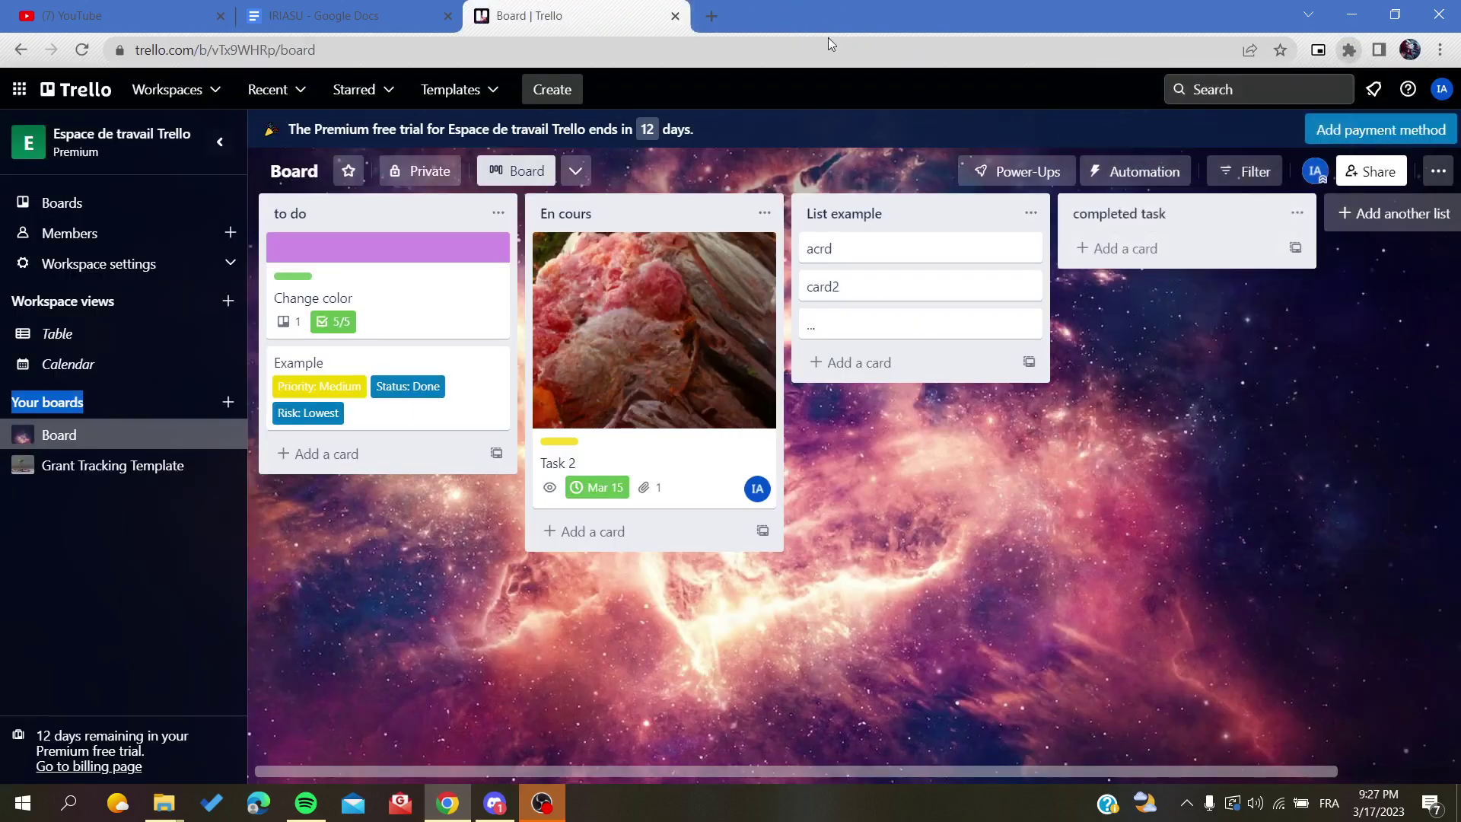
- Switch the board to a wrapped grid with List Layouts for Trello and add a list named 3
left_click(1350, 51)
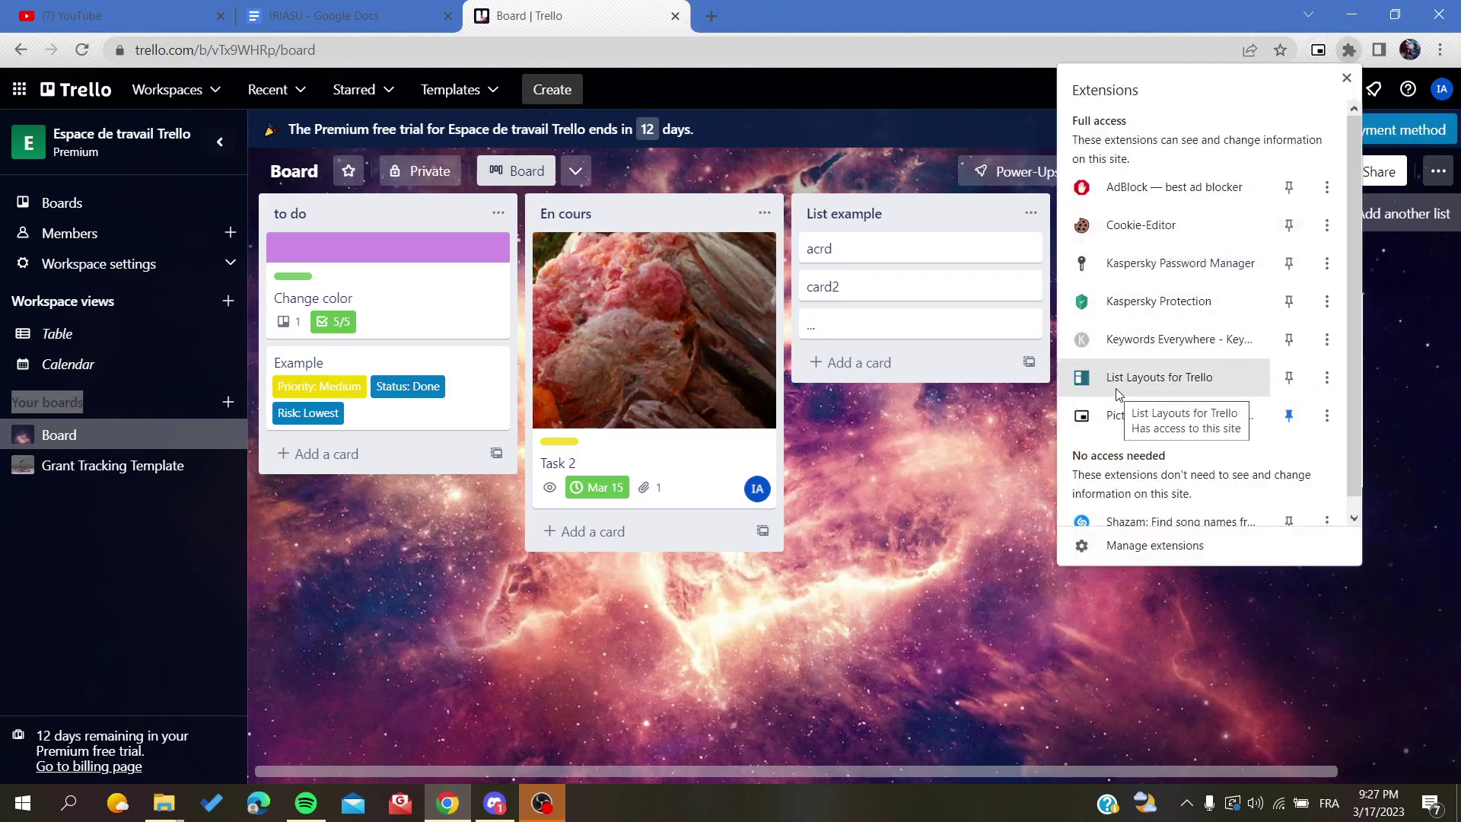
left_click(1156, 380)
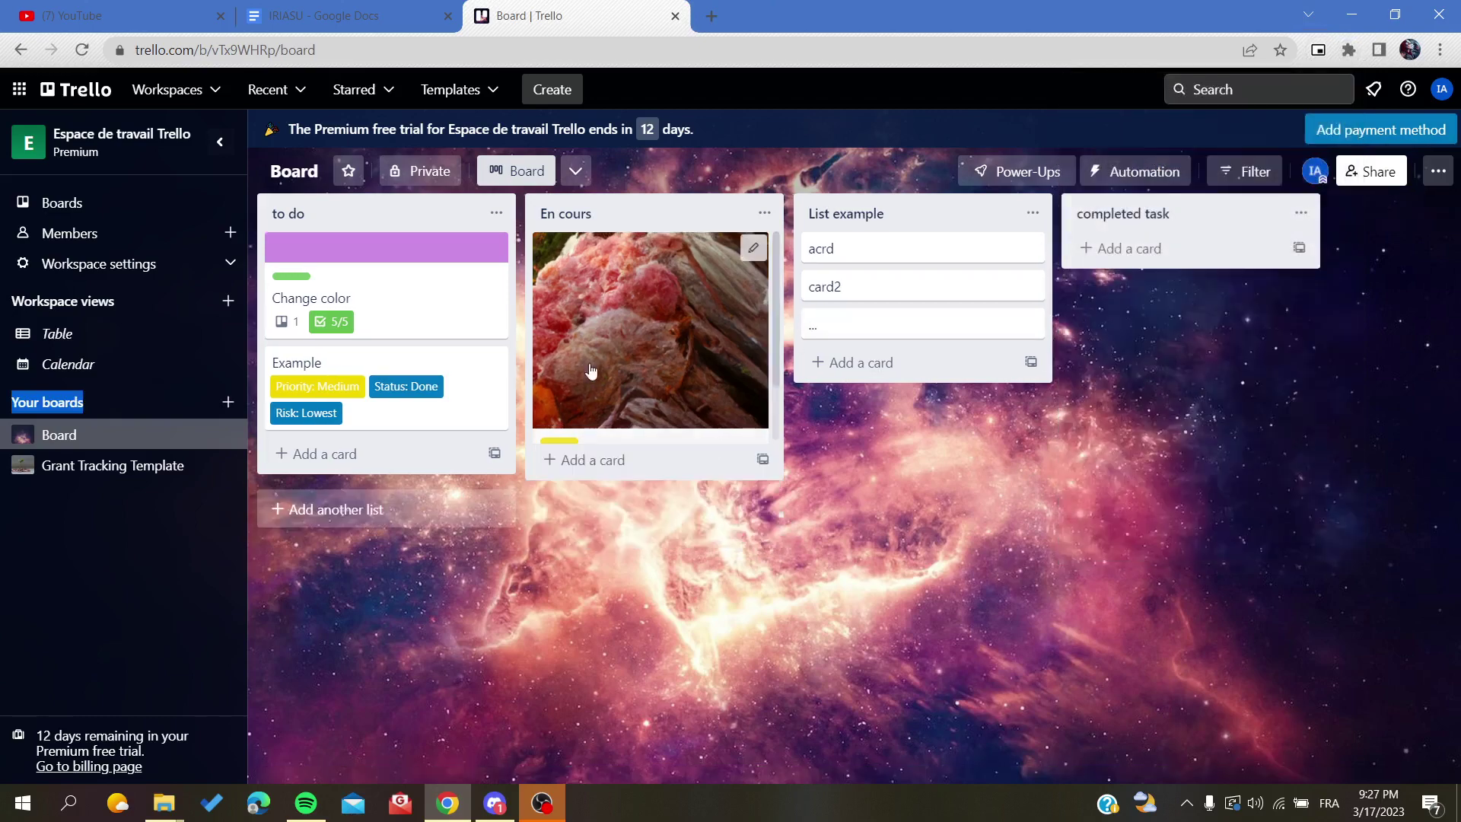
left_click(285, 510)
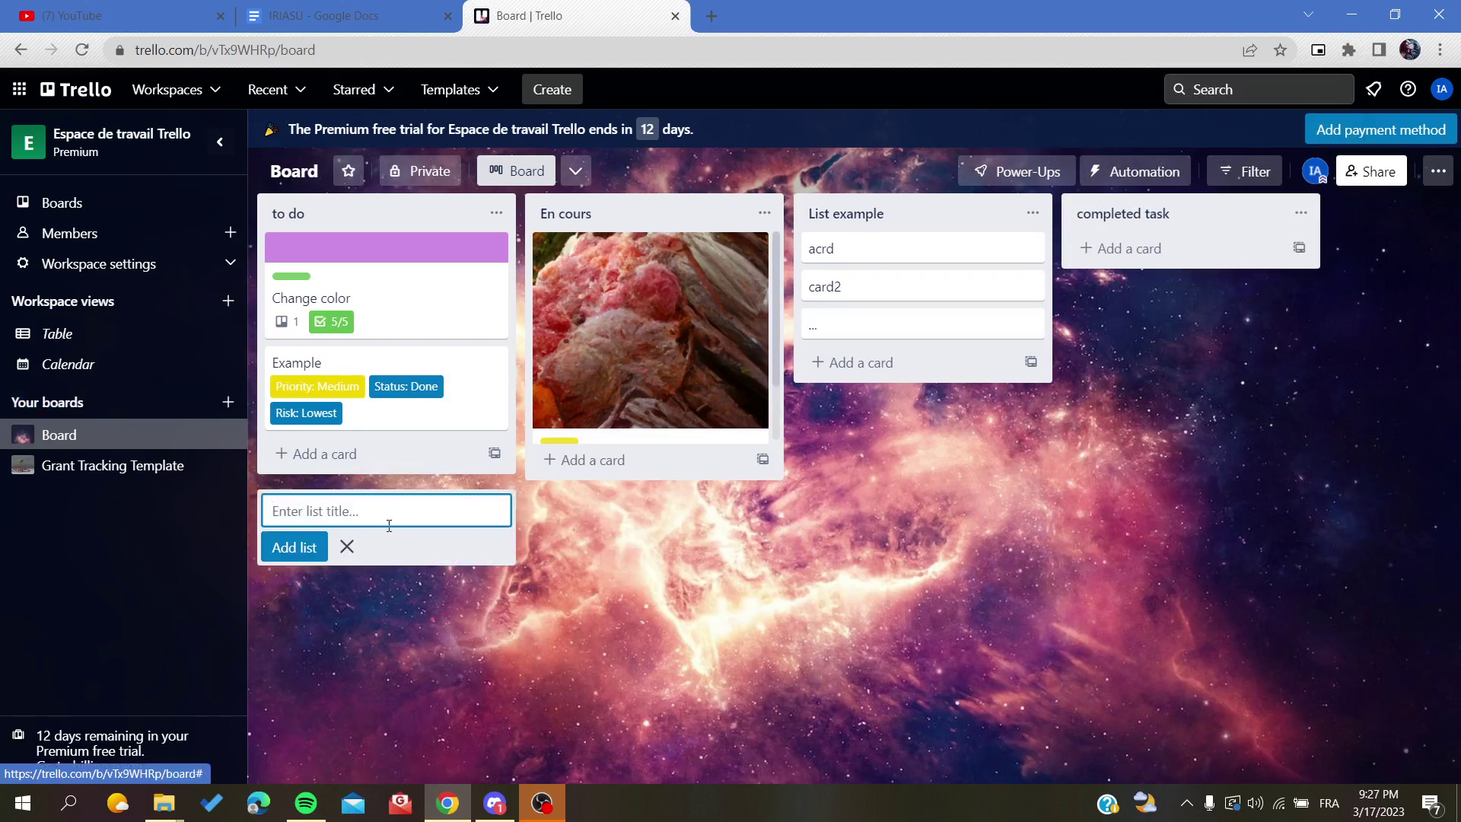
type("3")
key("Return")
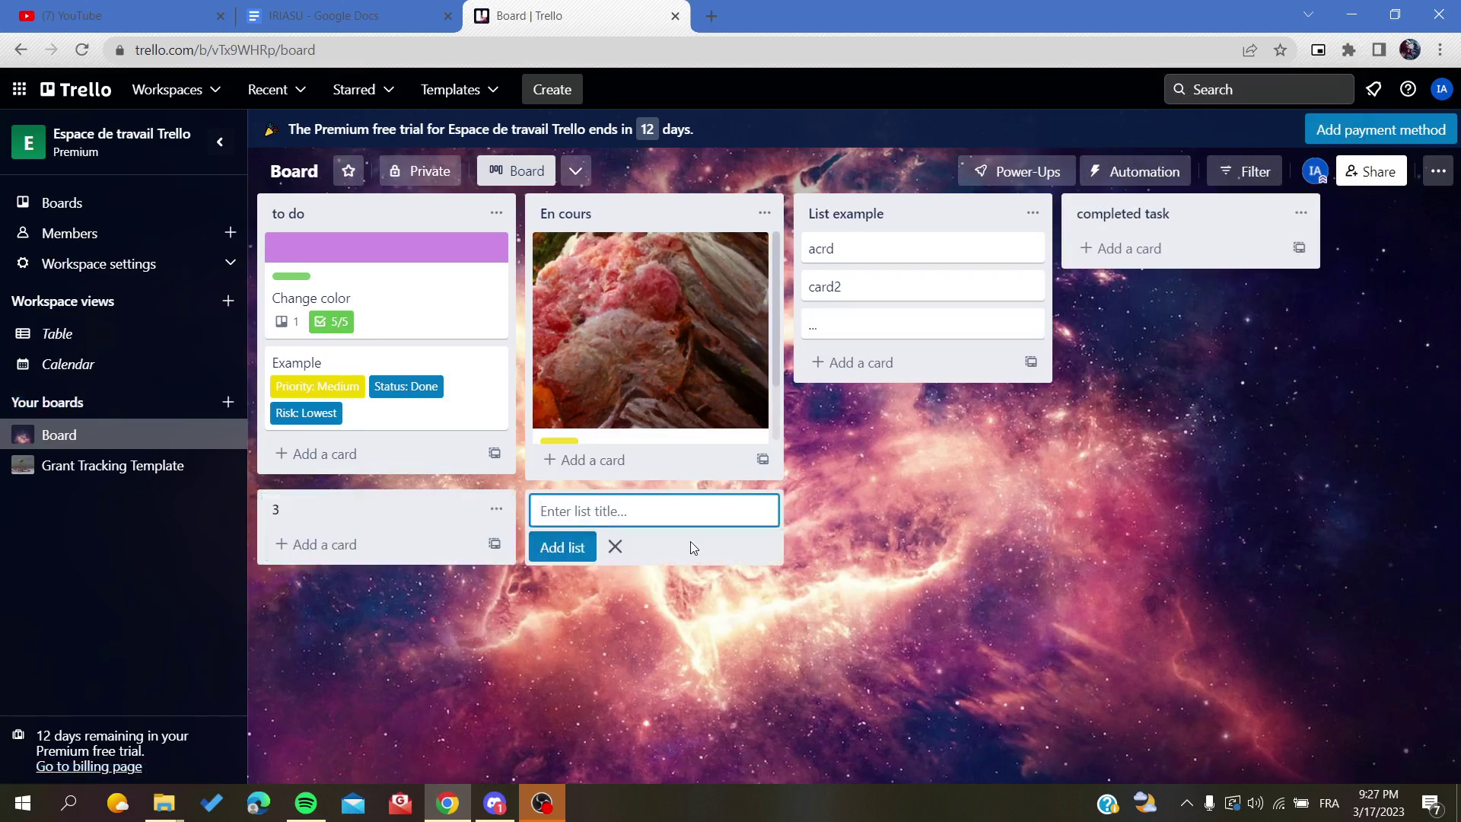
left_click(615, 547)
- Stack the board's lists vertically with List Layouts for Trello and scroll through them
left_click(1349, 49)
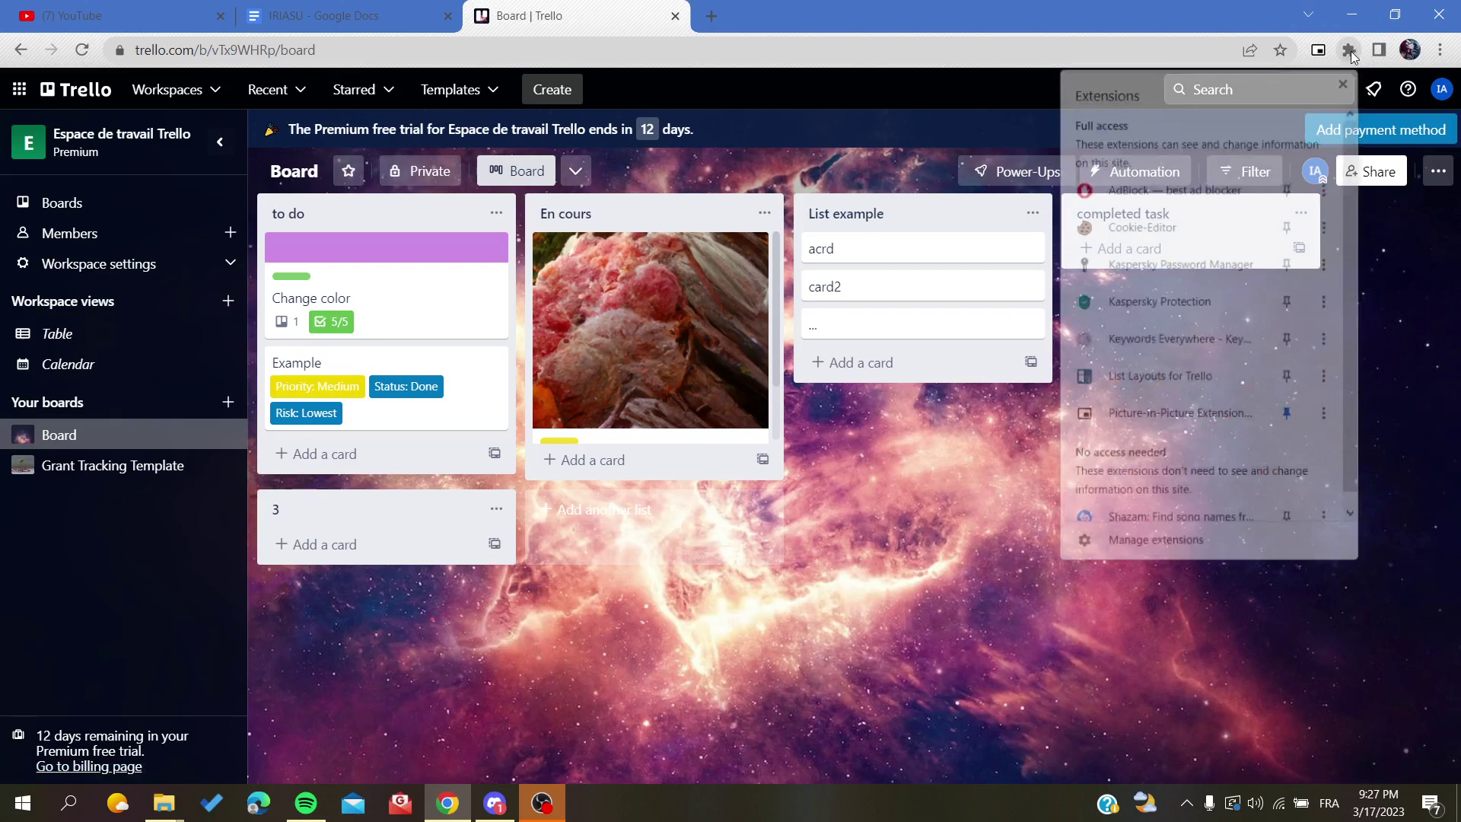
left_click(1132, 384)
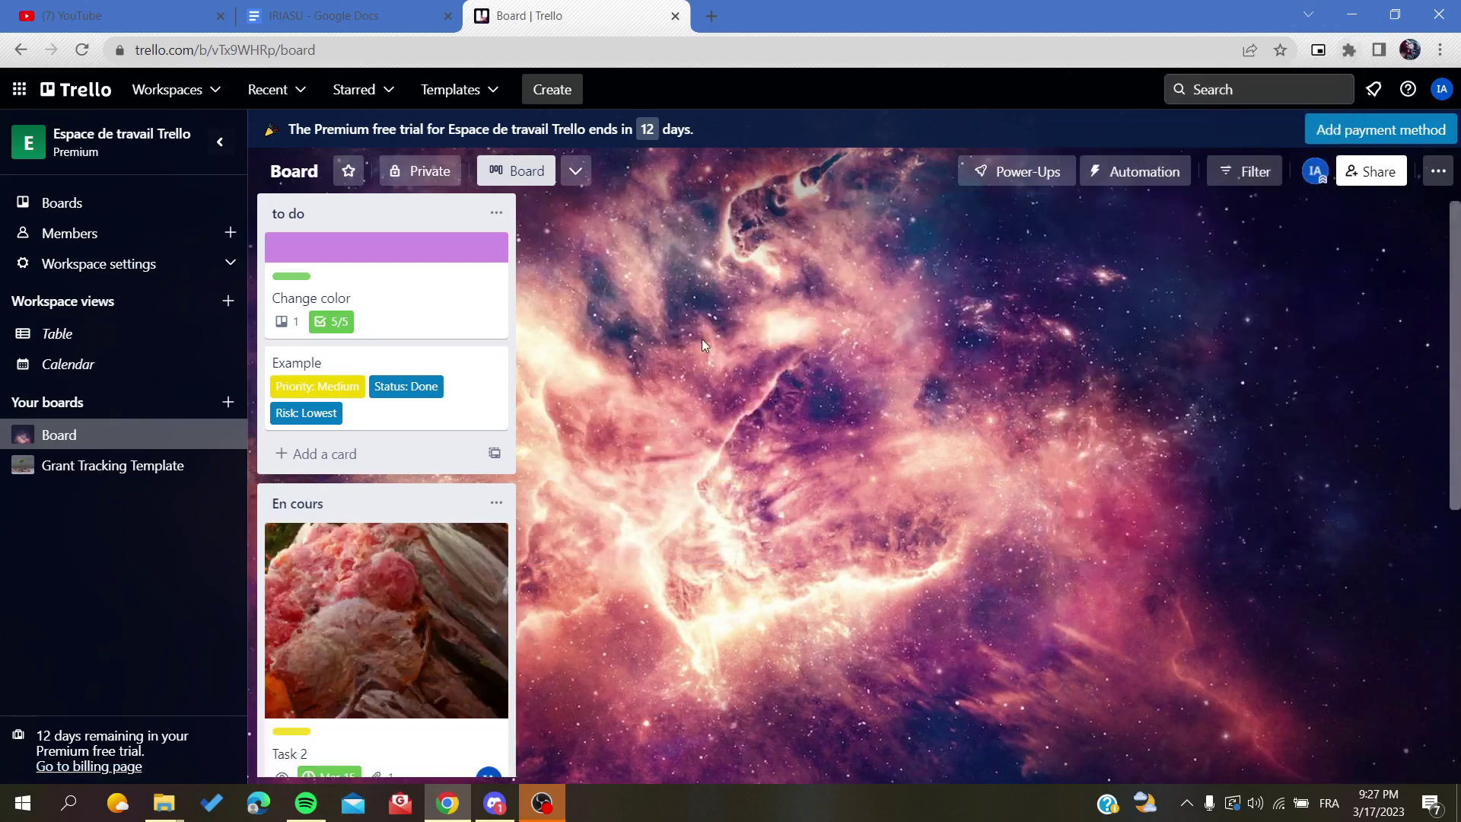
scroll(701, 339, "down", 5)
scroll(701, 339, "up", 5)
scroll(702, 339, "down", 5)
scroll(702, 340, "up", 5)
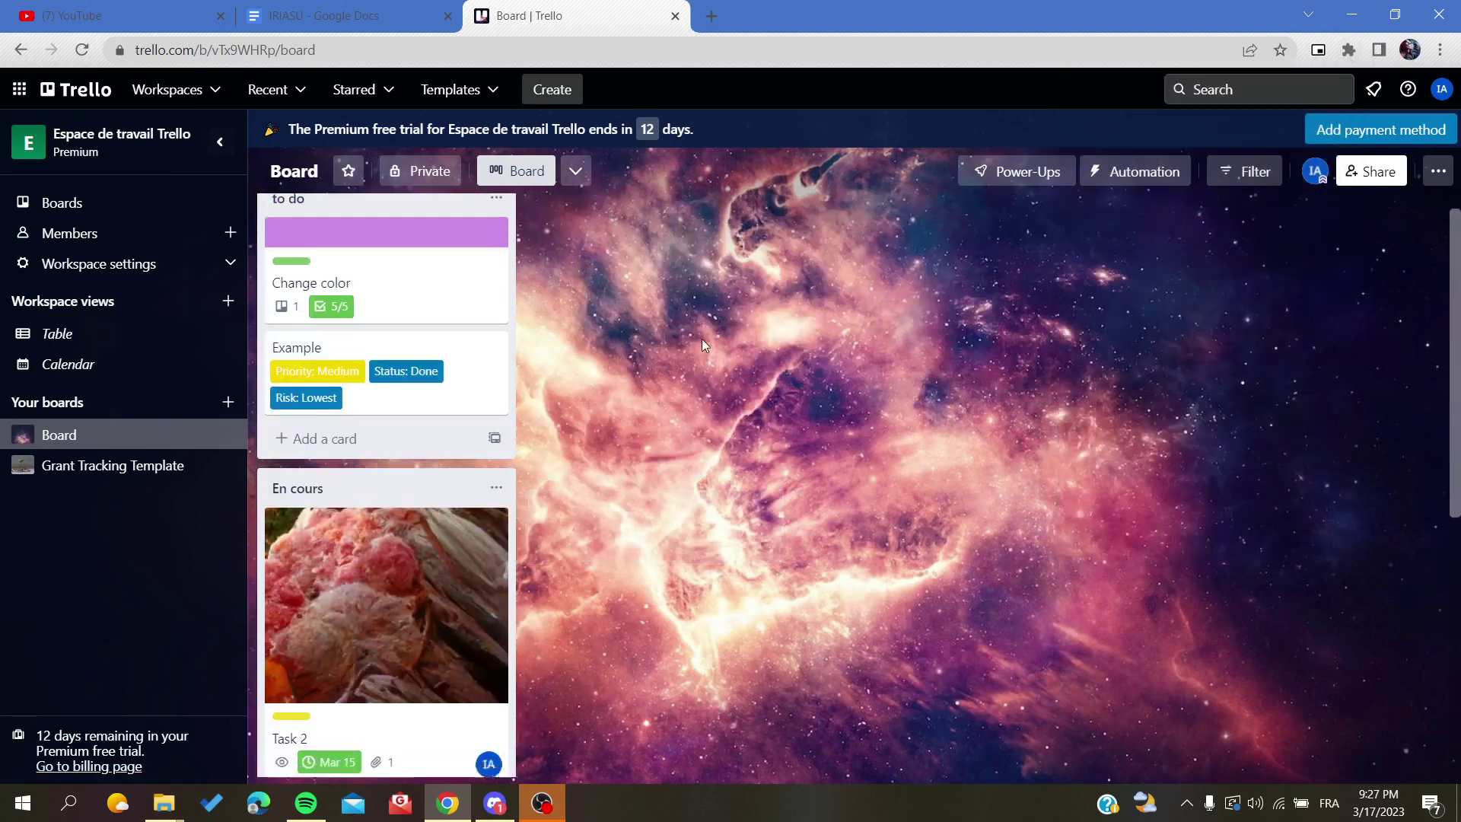
scroll(701, 340, "down", 5)
scroll(777, 319, "up", 5)
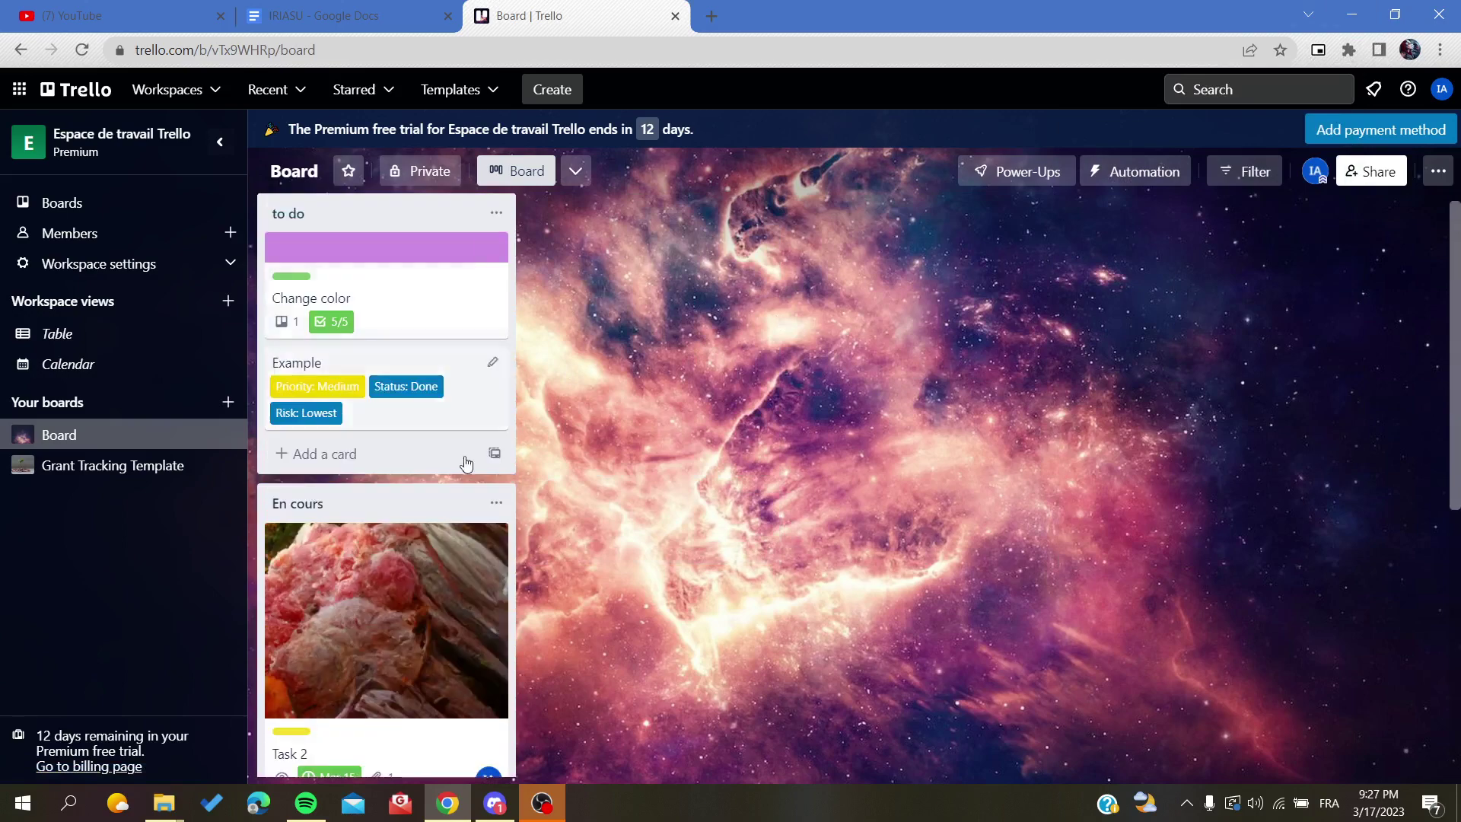
left_click(1351, 51)
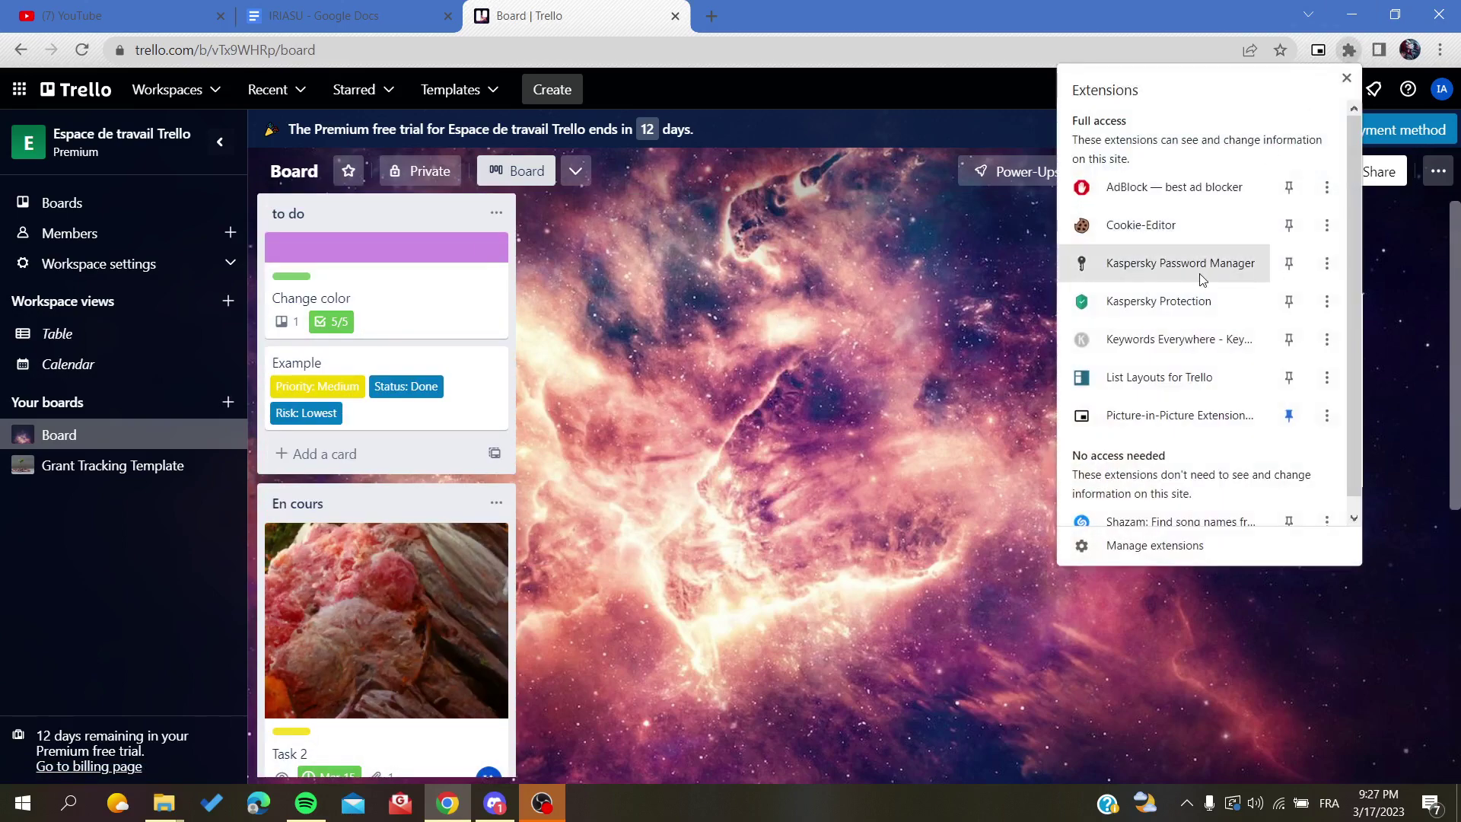
- Rearrange the lists into a wrapped grid and add new lists named 1 and 5
left_click(1157, 381)
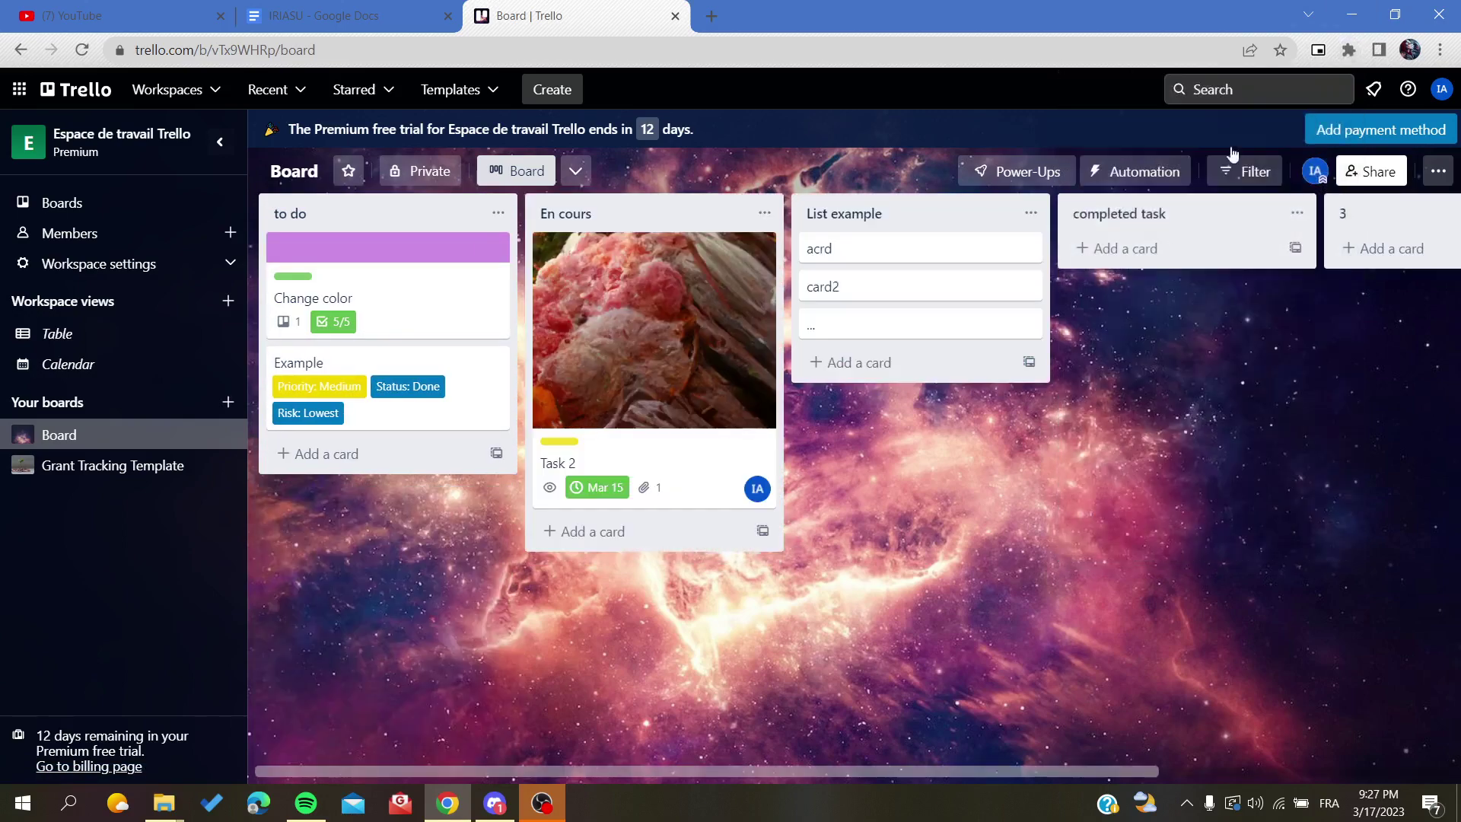
left_click(1349, 51)
left_click(1182, 381)
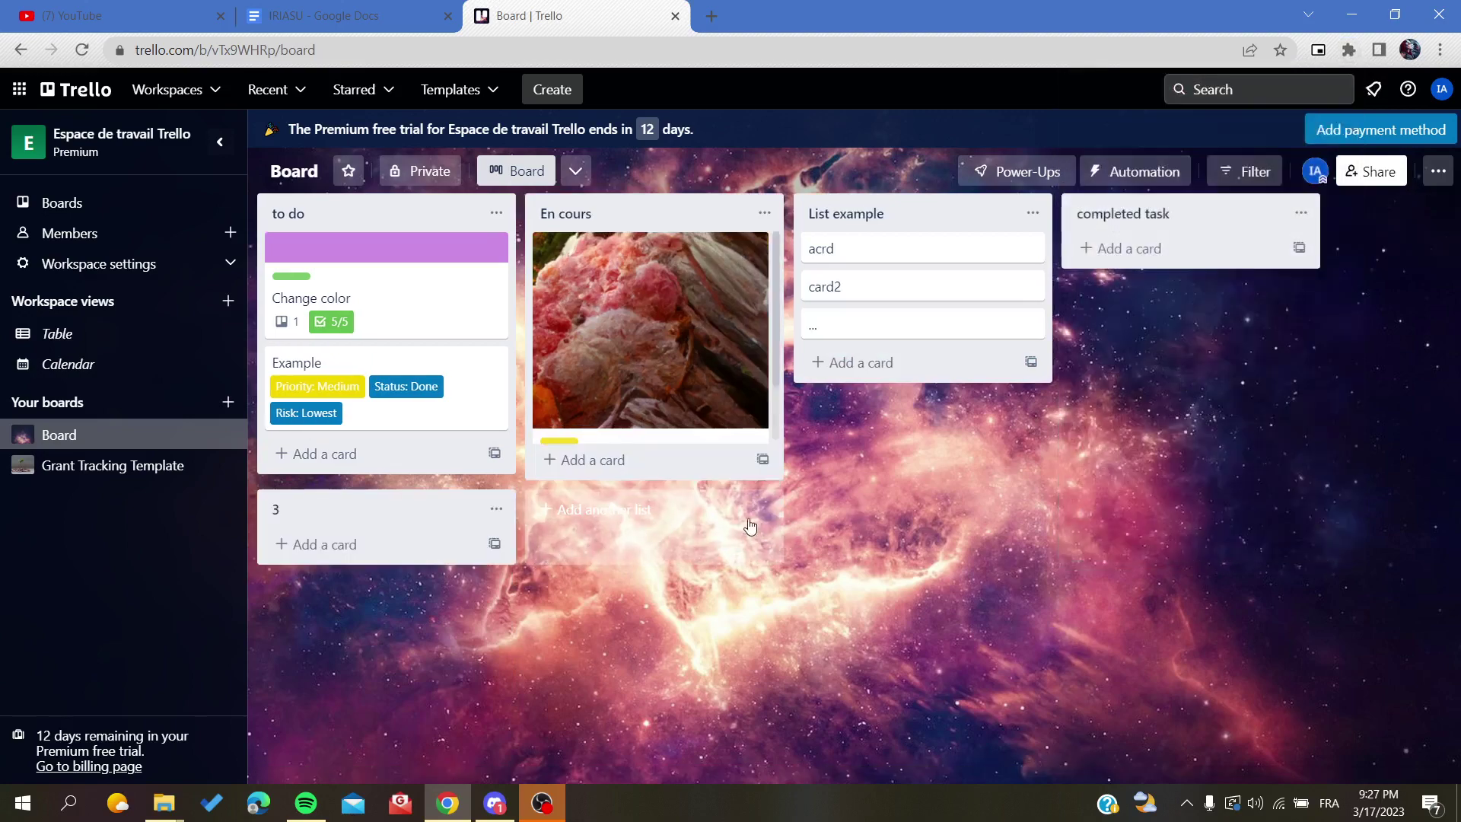
left_click(531, 514)
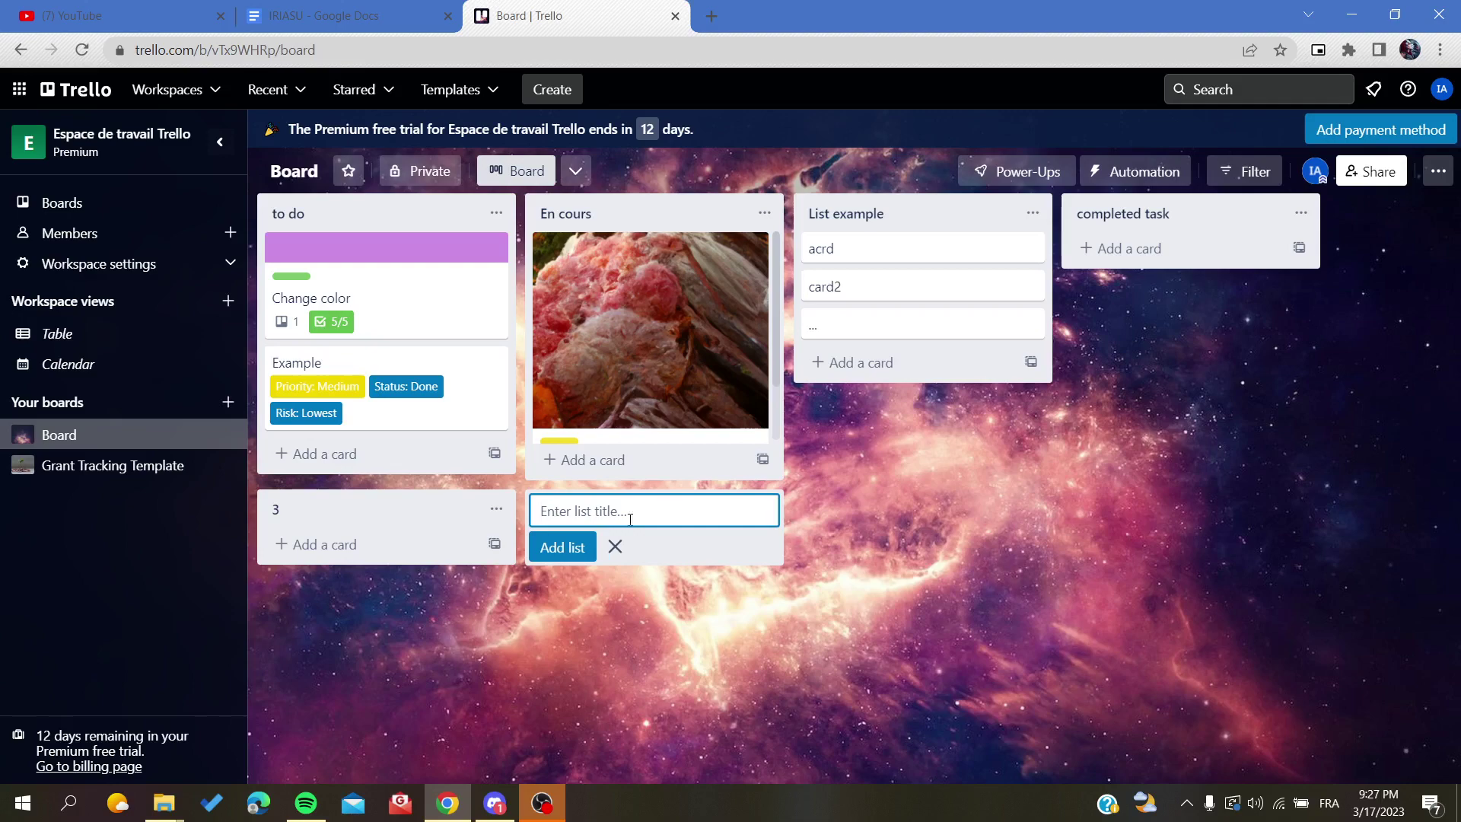
type("1")
key("Return")
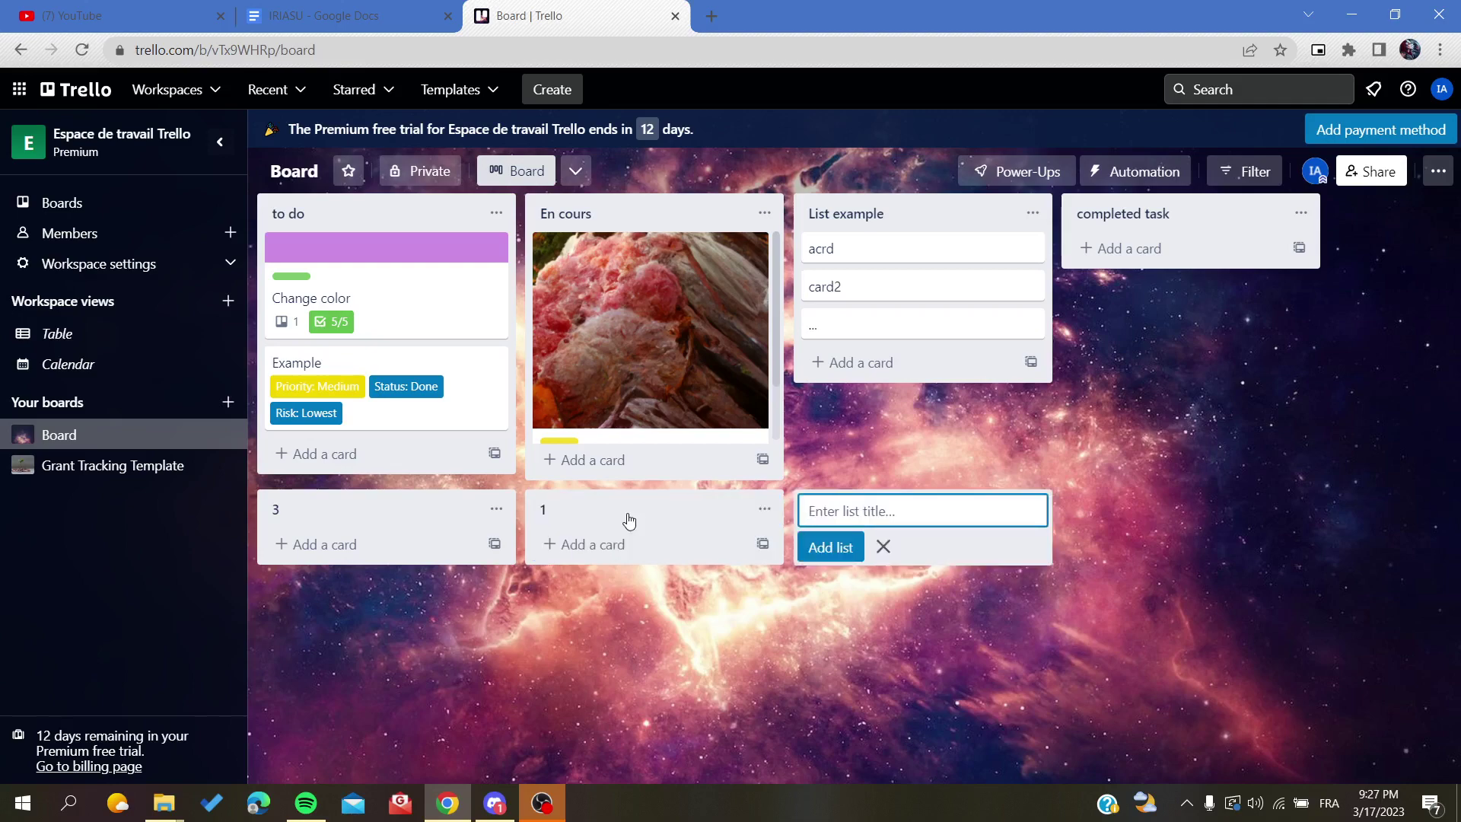
type("5")
key("Return")
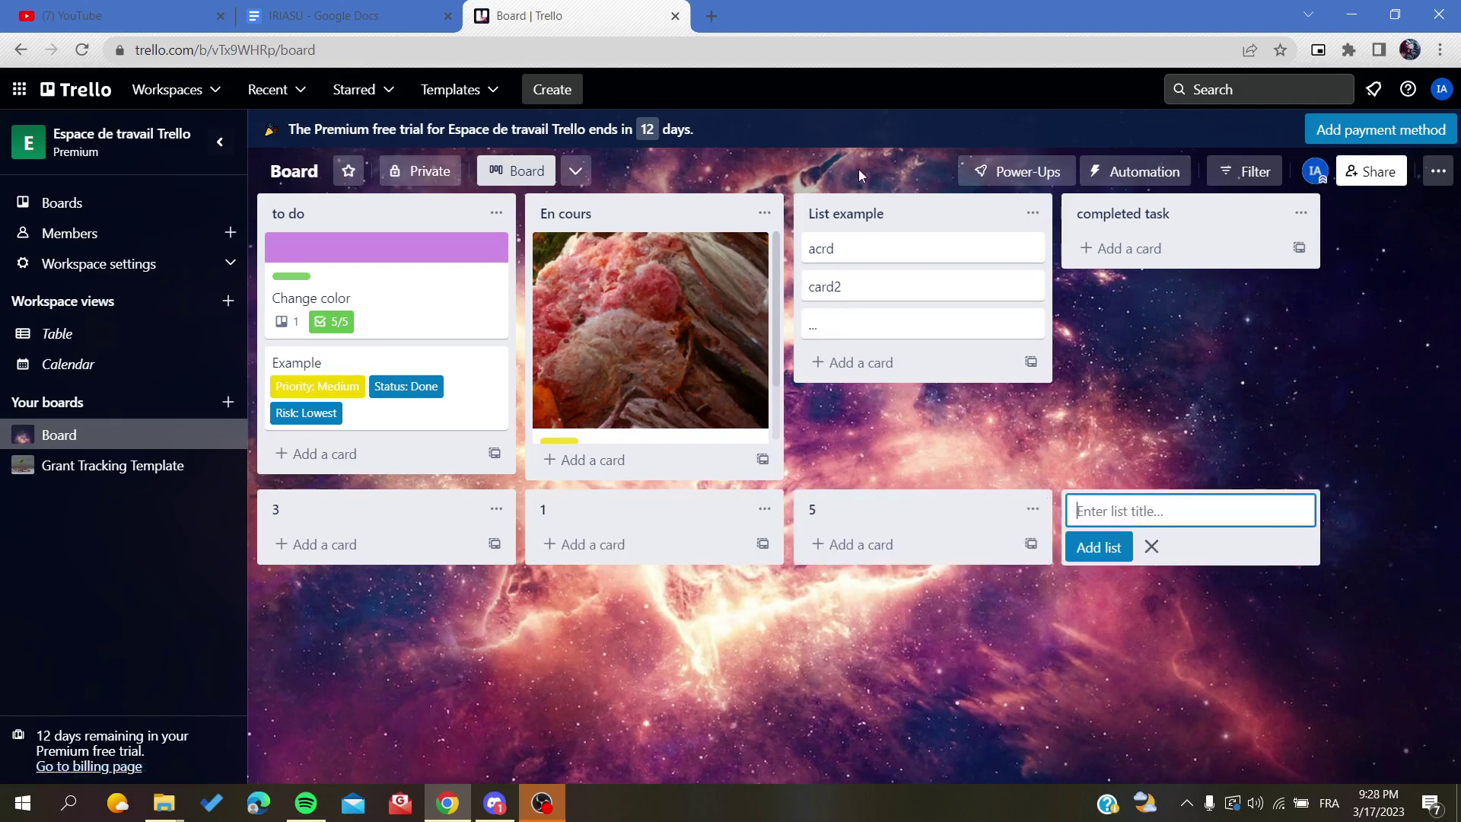
- Drag List example into the second row and list 5 to the start of that row
left_click_drag(843, 225, 603, 597)
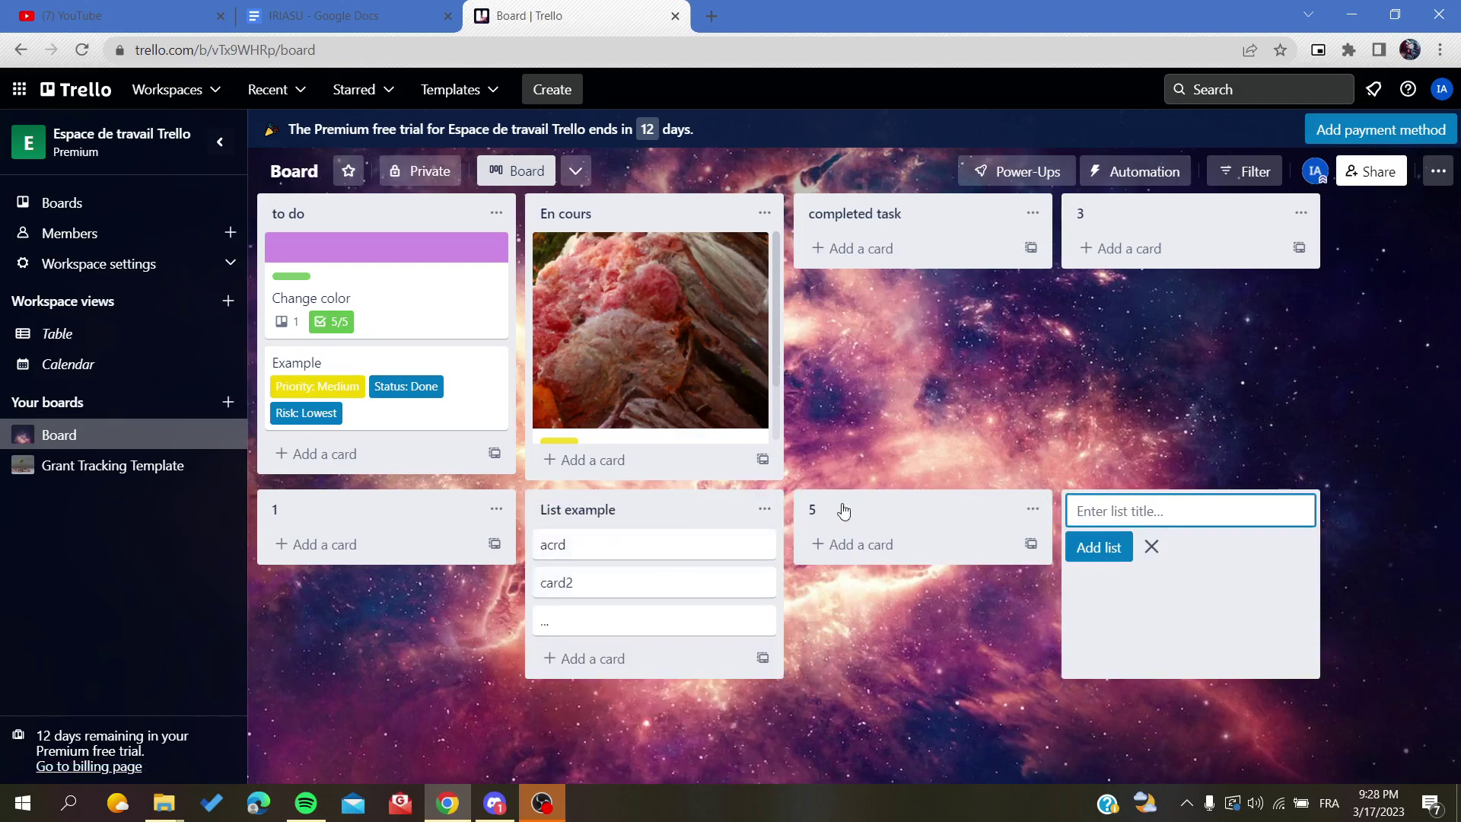
left_click_drag(842, 509, 397, 674)
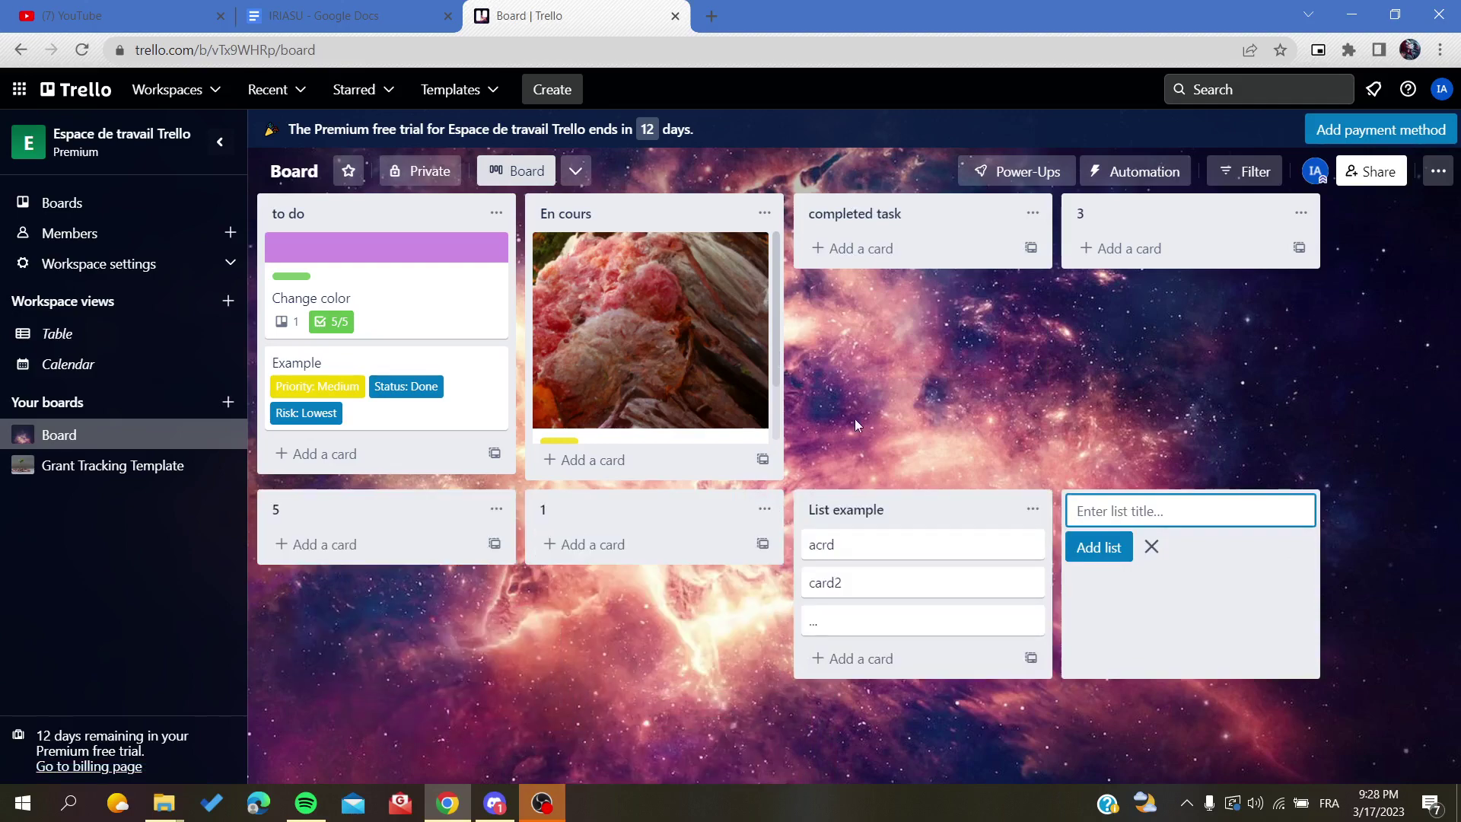
left_click(999, 399)
- Stack all the board's lists in one vertical column and scroll through them
left_click(1351, 50)
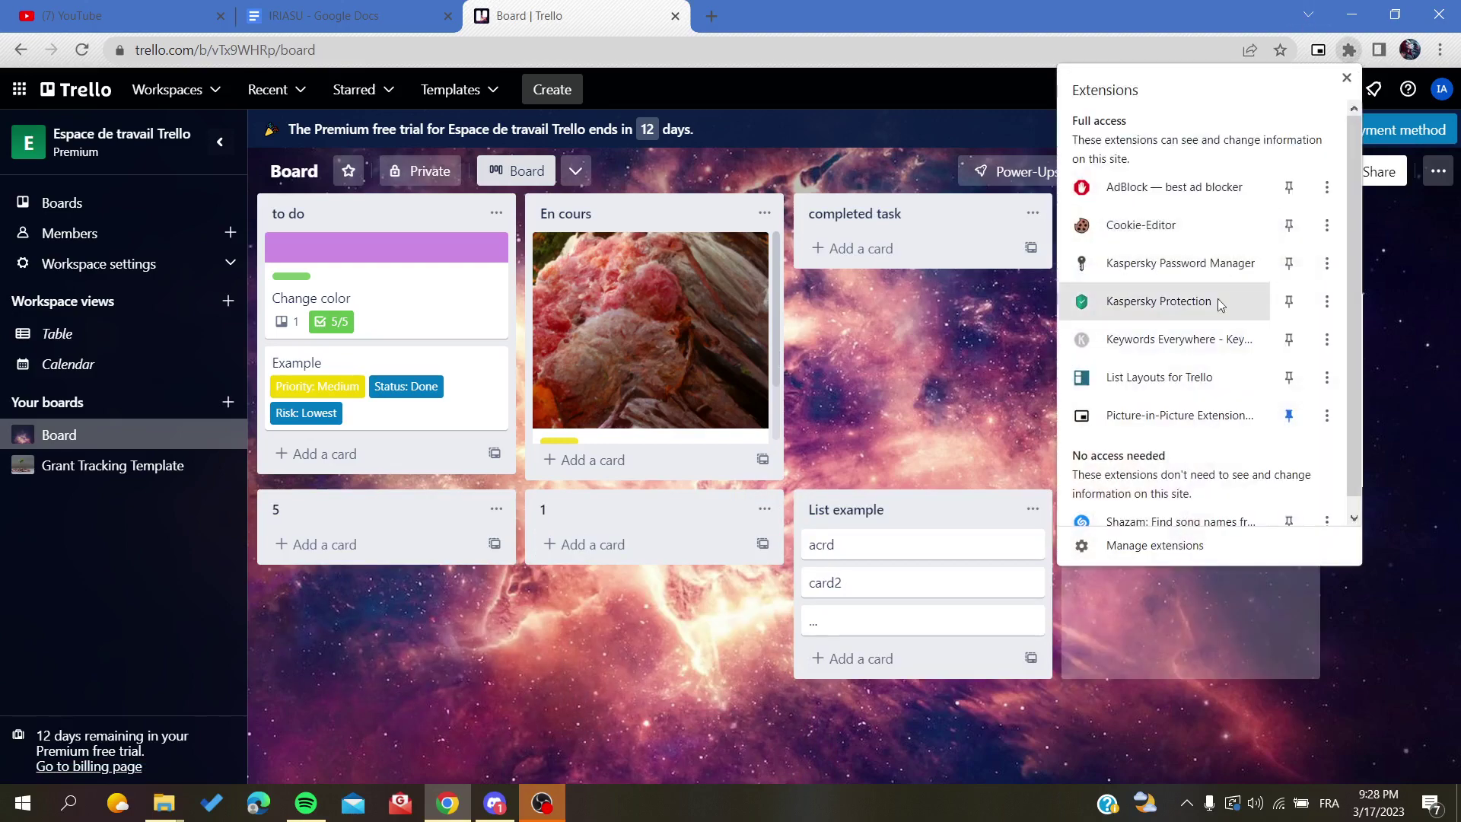
left_click(1167, 379)
scroll(821, 517, "down", 5)
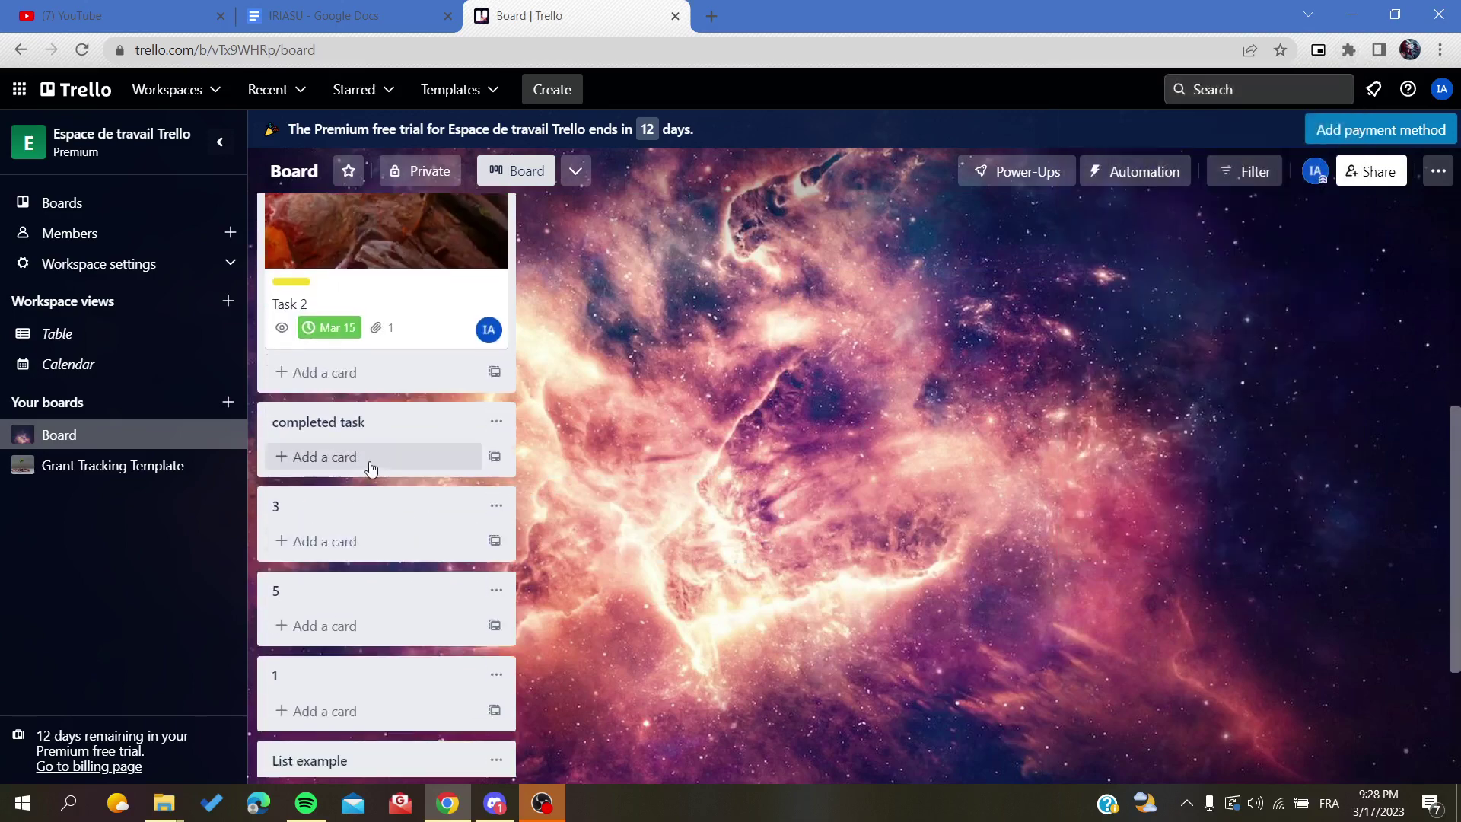
left_click_drag(381, 431, 701, 283)
scroll(701, 283, "up", 5)
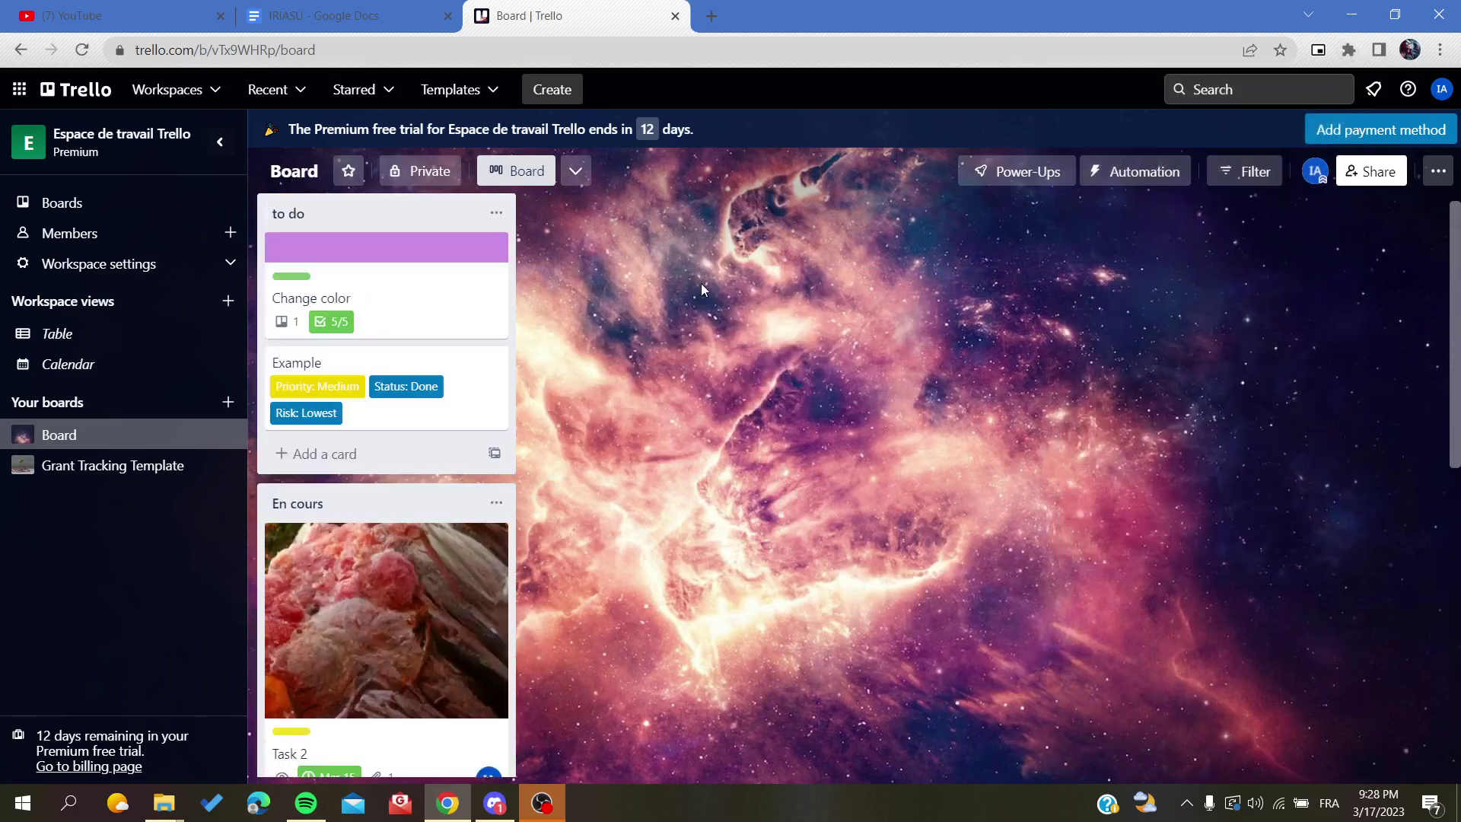
scroll(701, 283, "down", 4)
scroll(901, 246, "up", 4)
scroll(615, 446, "down", 5)
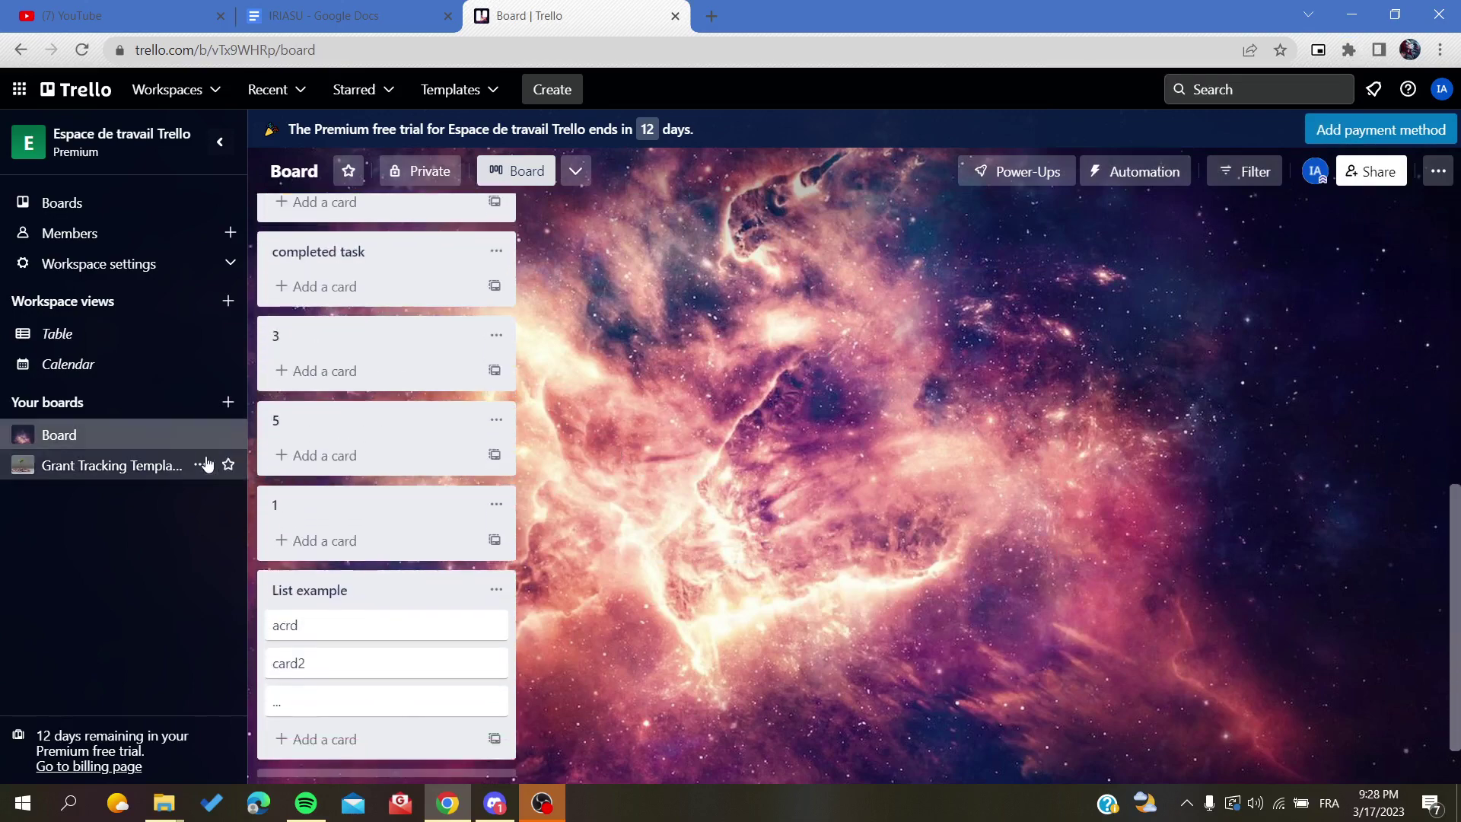